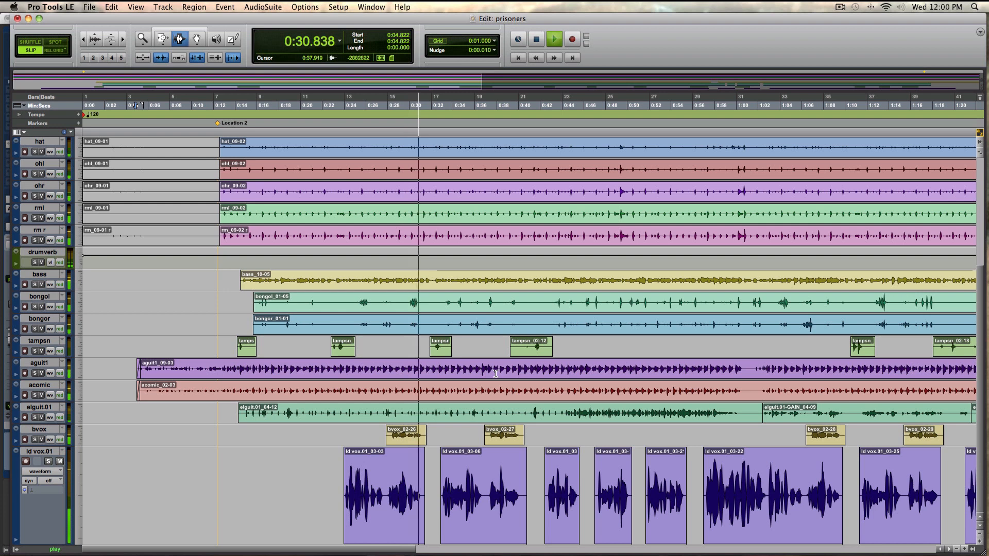
Stop the full mix, solo the ld vox.01 track and play it back on its own
key(space)
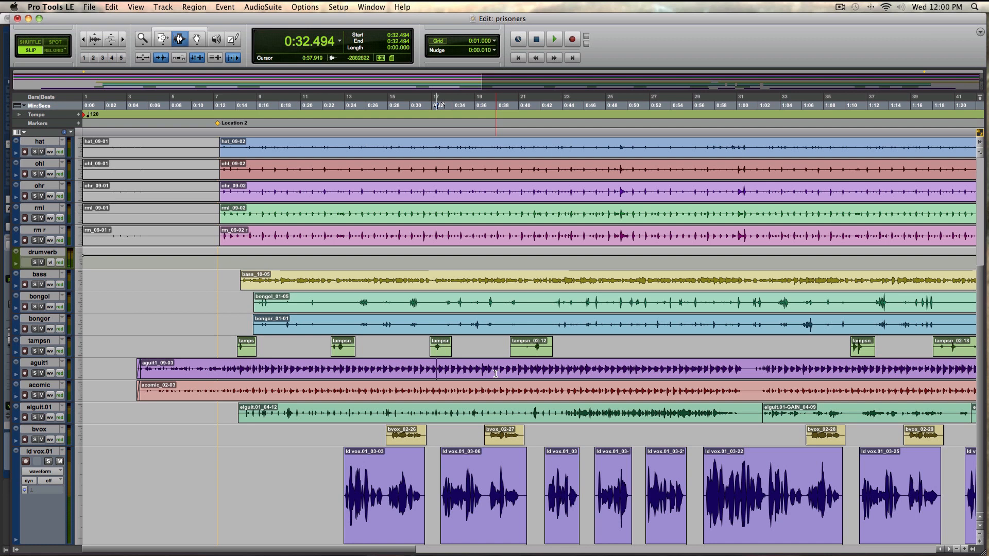
click(48, 462)
key(space)
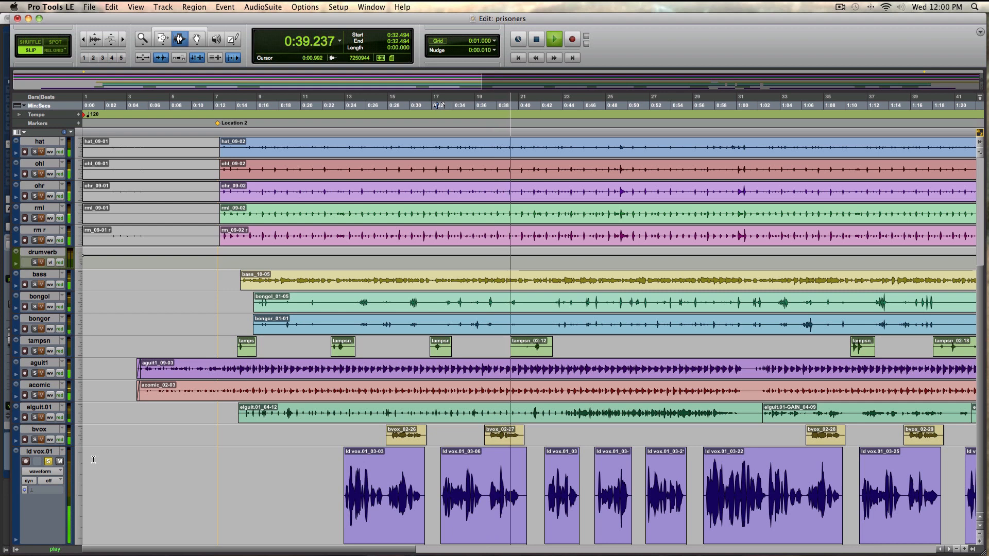
key(space)
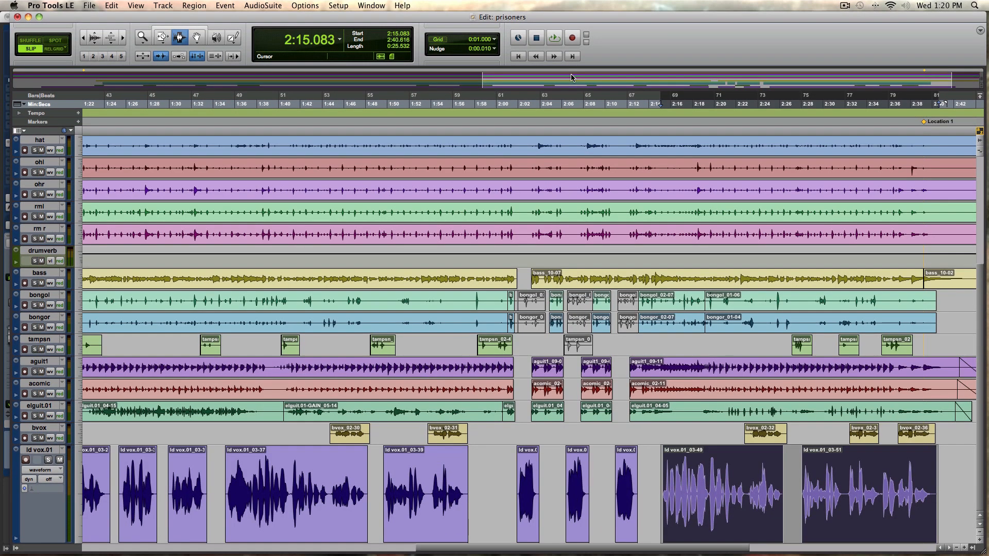
Show the mixer and insert the mono DeEsser plug-in in the first insert slot of the ld vox.01 track
key(super+equal)
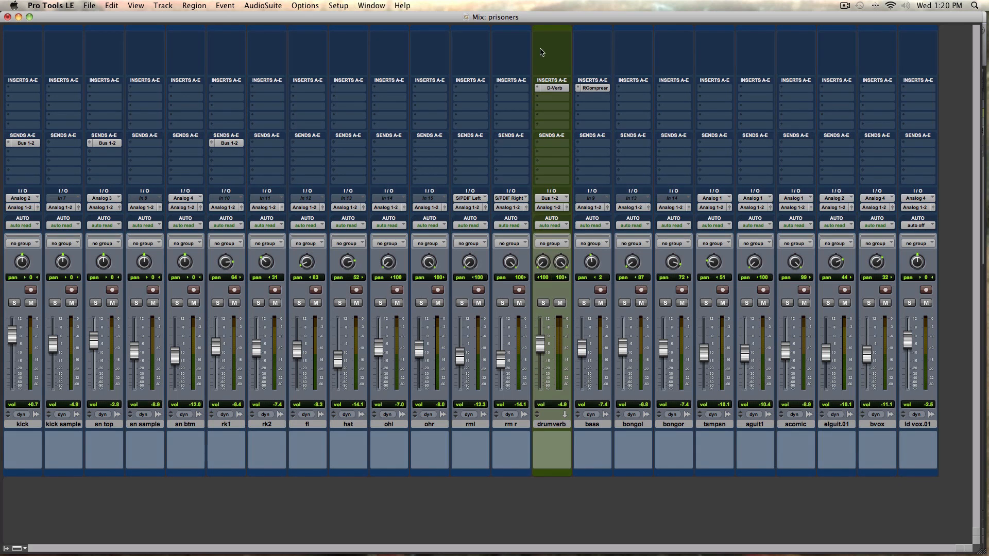
click(907, 91)
mouse_move(928, 105)
mouse_move(874, 114)
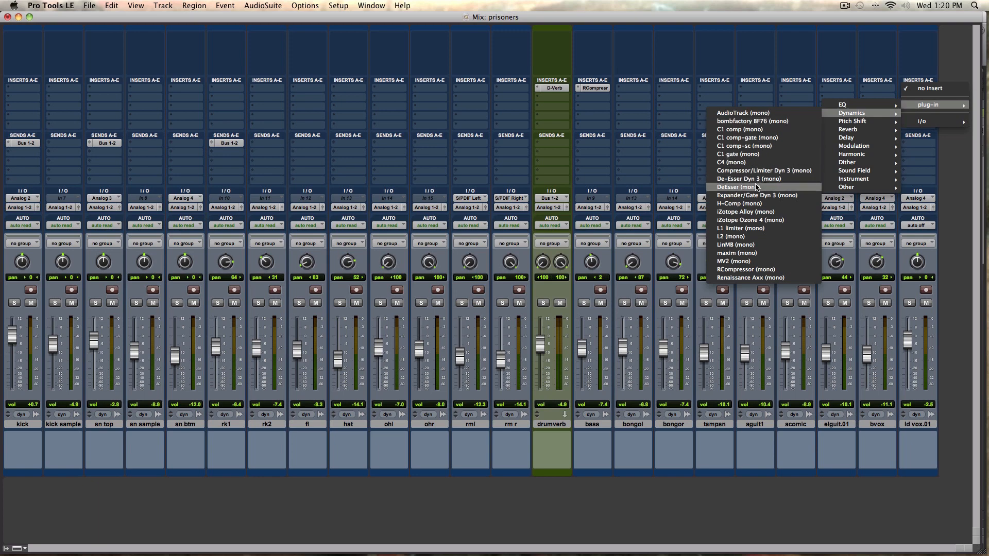
click(751, 187)
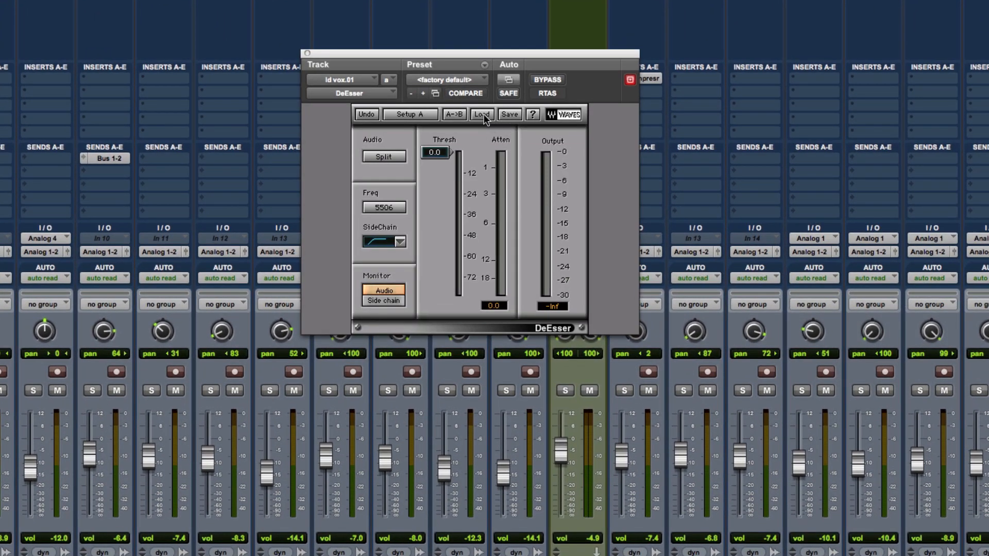
Load the Male Shh preset in the DeEsser, lower its threshold to -27.3 and close the plug-in
click(484, 117)
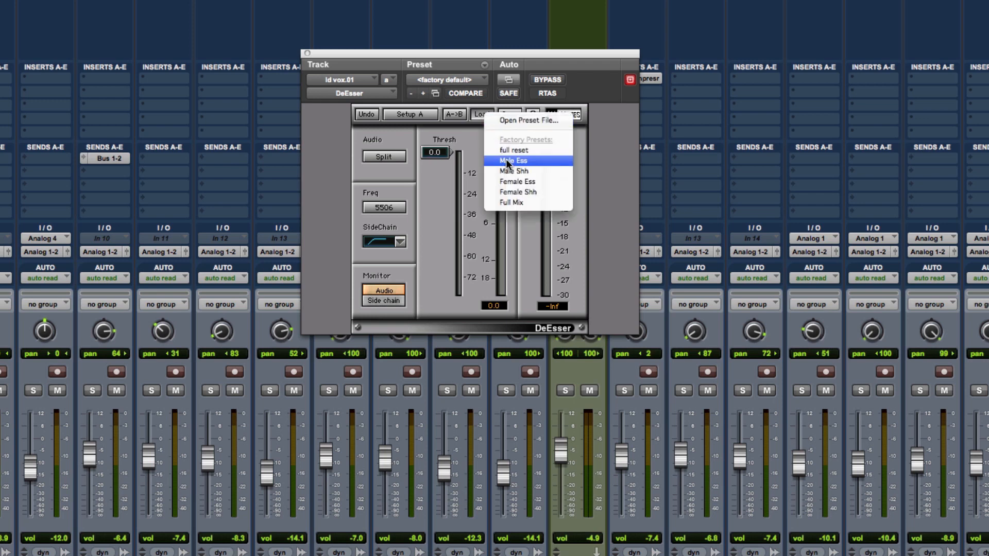
click(494, 170)
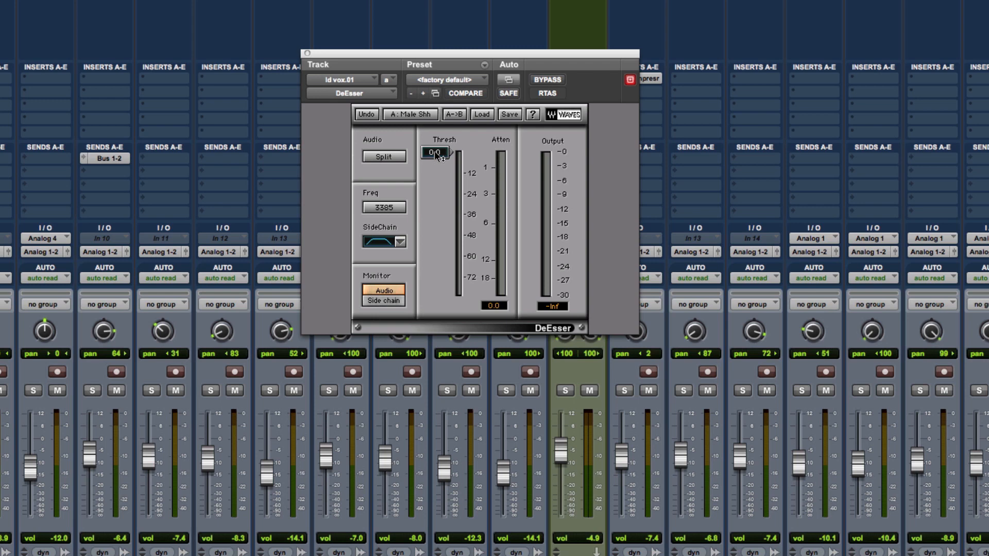
drag(439, 156, 439, 195)
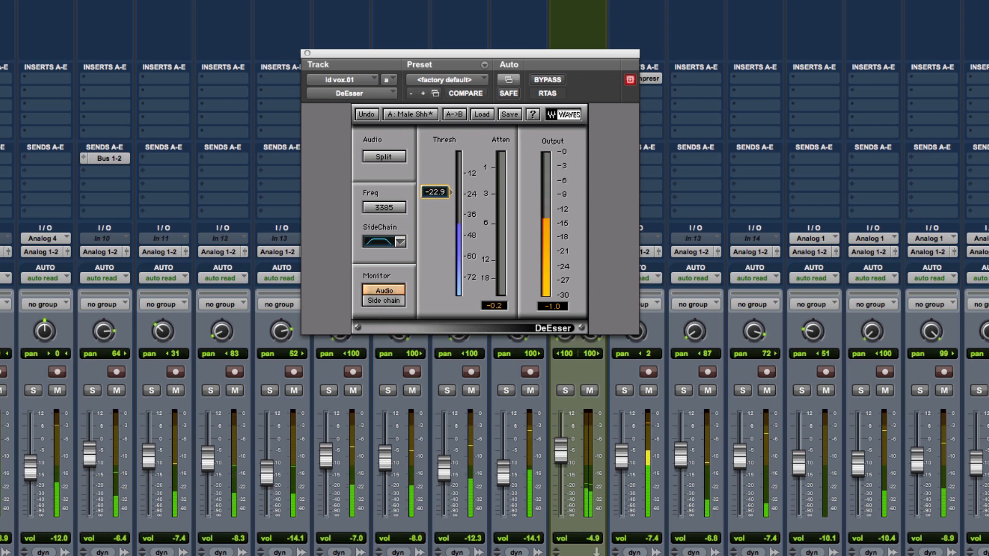
drag(438, 195, 438, 195)
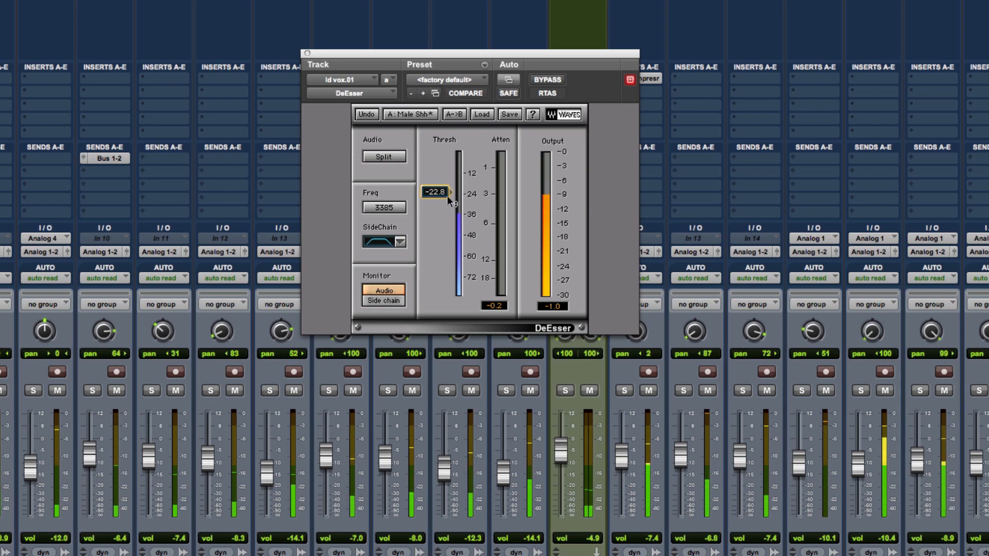
drag(444, 194, 443, 202)
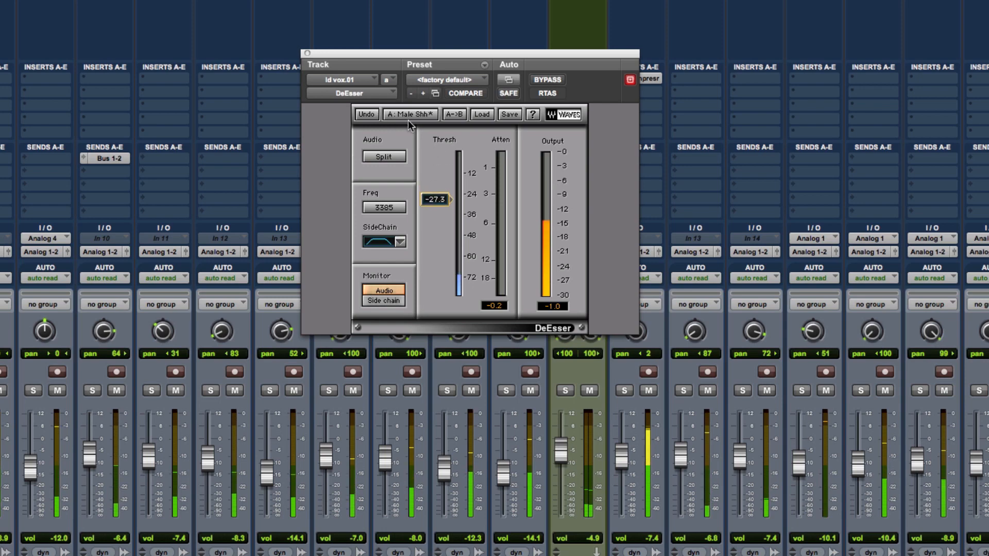
click(307, 54)
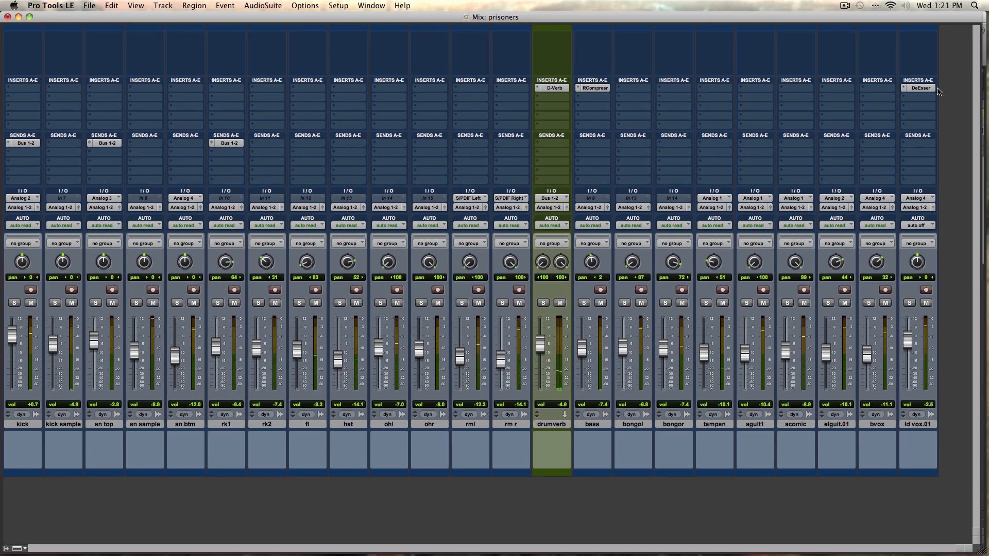
Insert the mono REQ 6 equalizer in the second insert slot of the ld vox.01 track
click(907, 98)
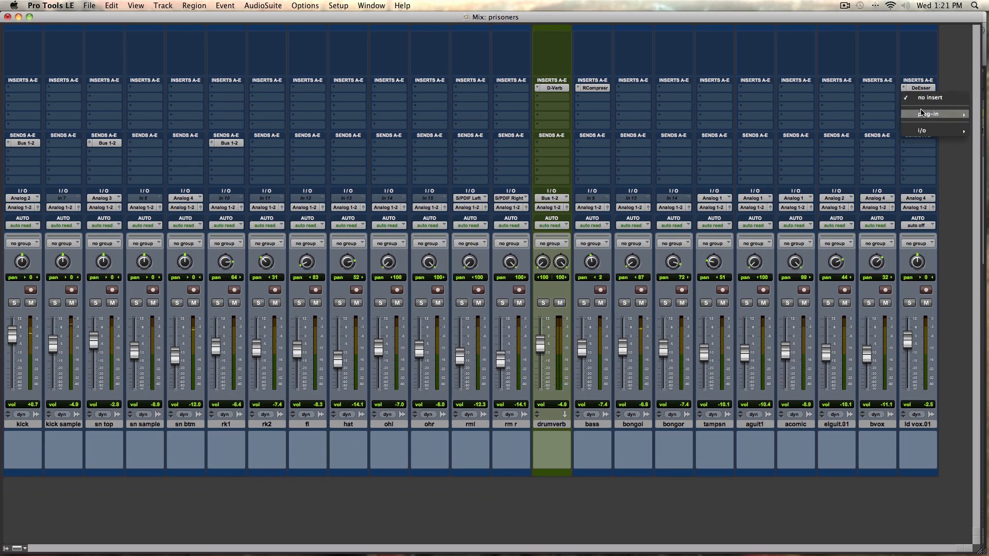
mouse_move(927, 114)
mouse_move(878, 122)
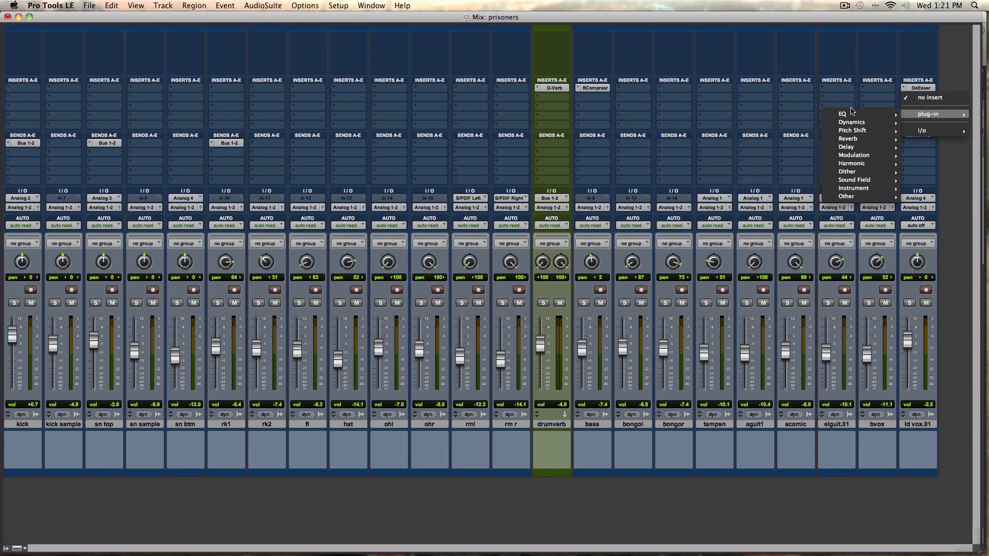
mouse_move(847, 114)
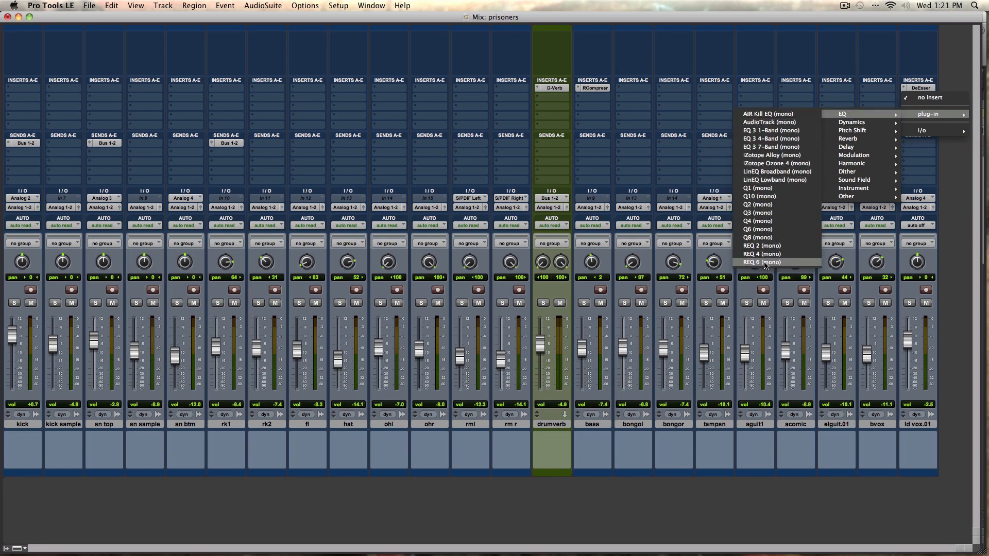
click(761, 262)
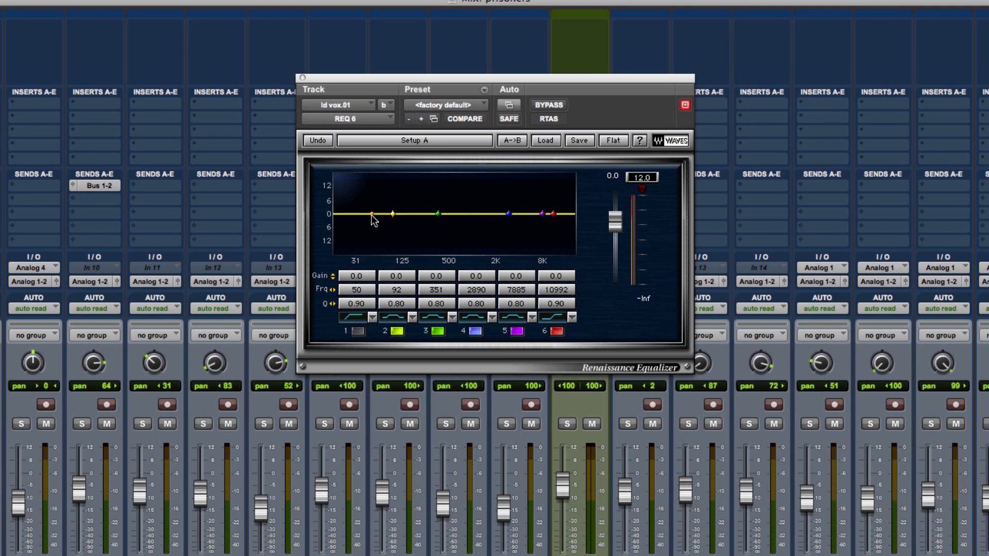
Set the equalizer's band 1 low cut to 107 Hz, boost band 4 by 4.4 at 4361 Hz and band 6 by 2.9 at 10679 Hz
drag(372, 215, 396, 215)
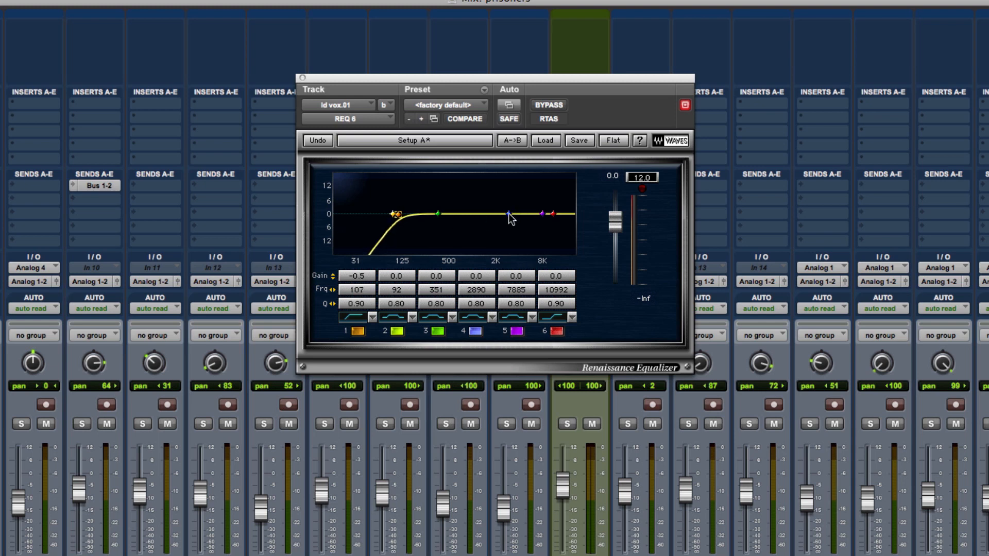
drag(509, 214, 519, 205)
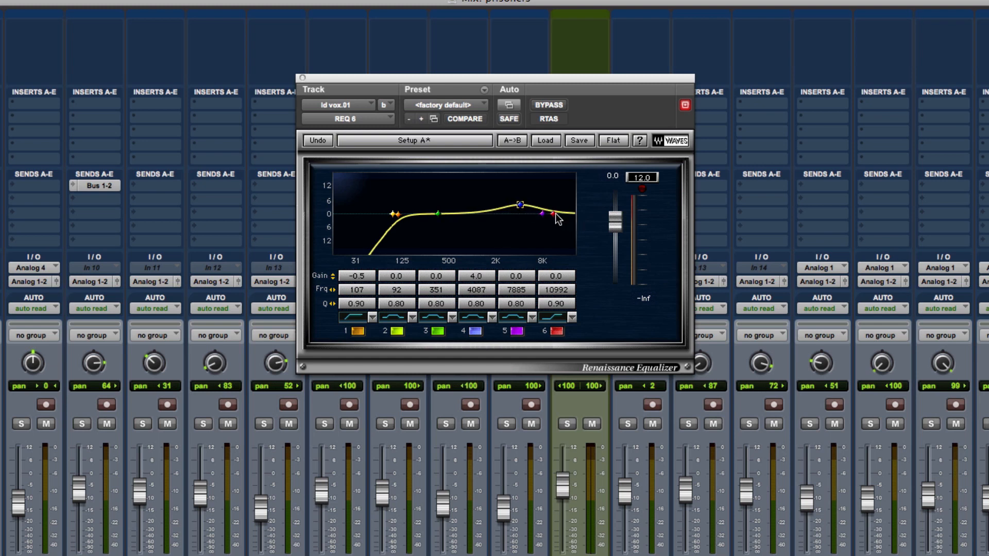
drag(554, 214, 554, 211)
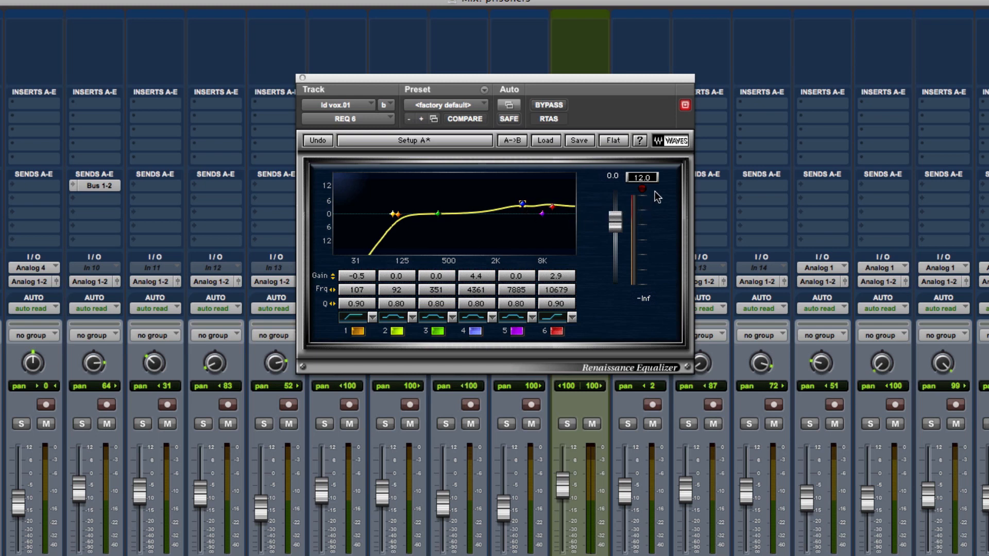
Reset the equalizer's peak reading, lower its output to -2.1 during playback and compare the sound with the plug-in bypassed
click(642, 178)
key(space)
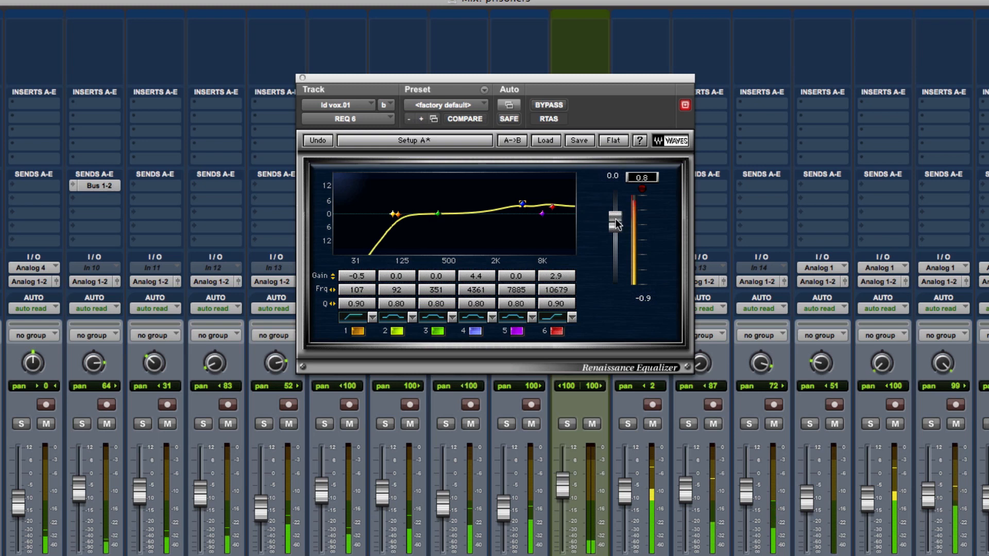
drag(615, 225, 616, 231)
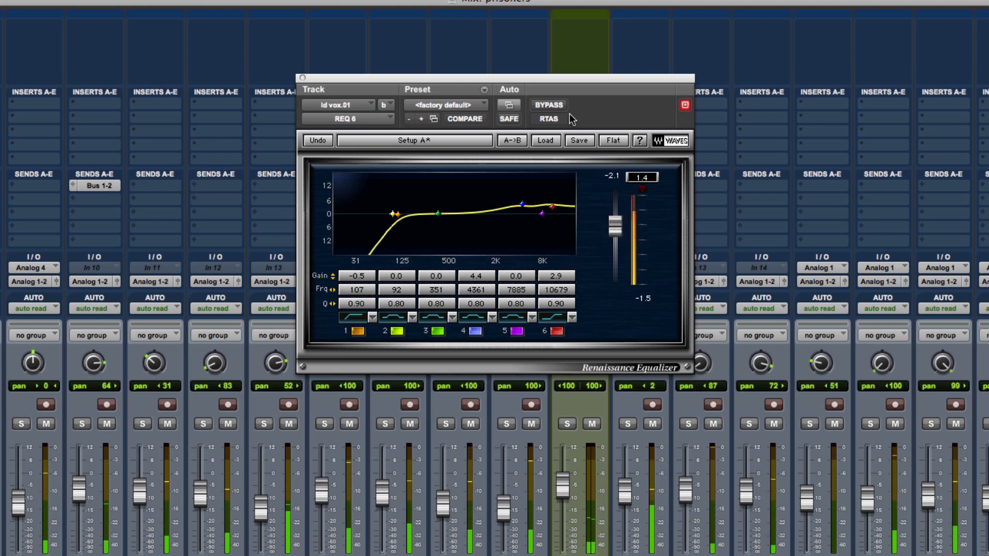
click(549, 105)
click(549, 105)
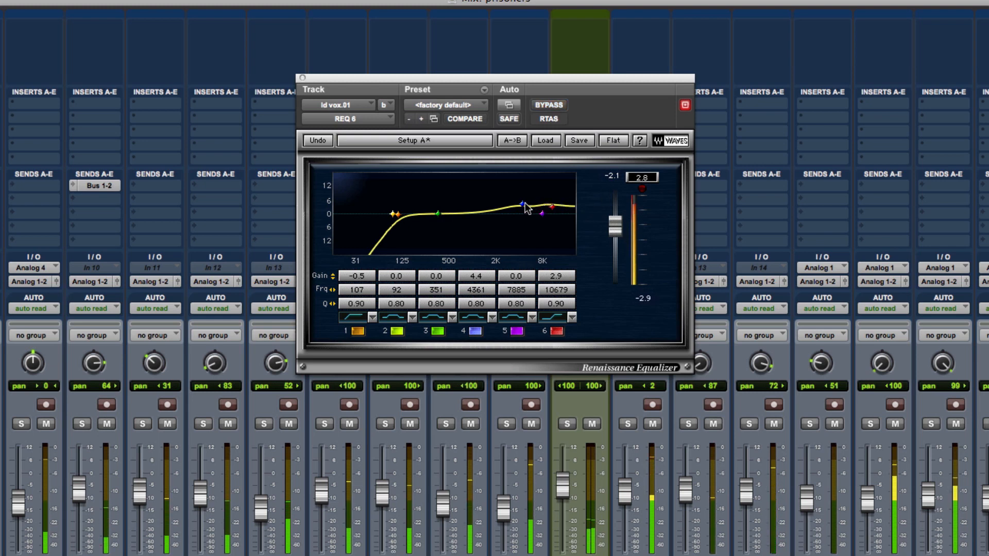
Refine equalizer band 4 to 5.1 at 4393 Hz and band 1 to 115 Hz, compare against bypass and close the plug-in
drag(522, 204, 523, 202)
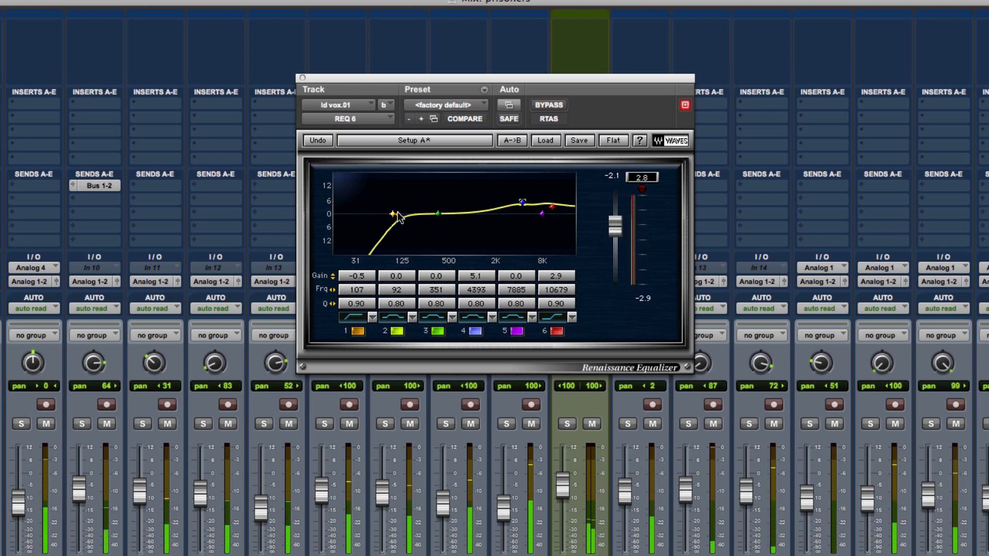
drag(397, 215, 400, 215)
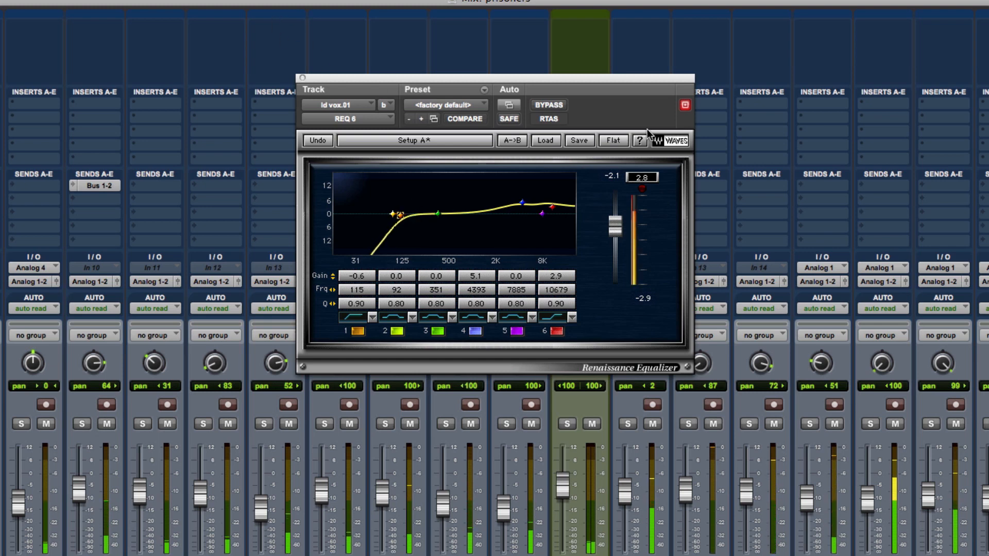
click(551, 105)
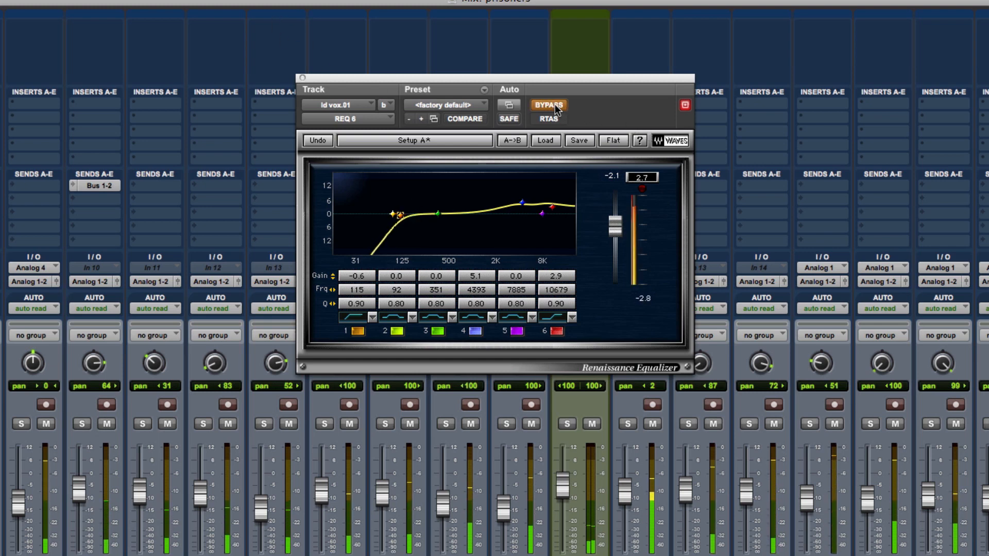
click(556, 106)
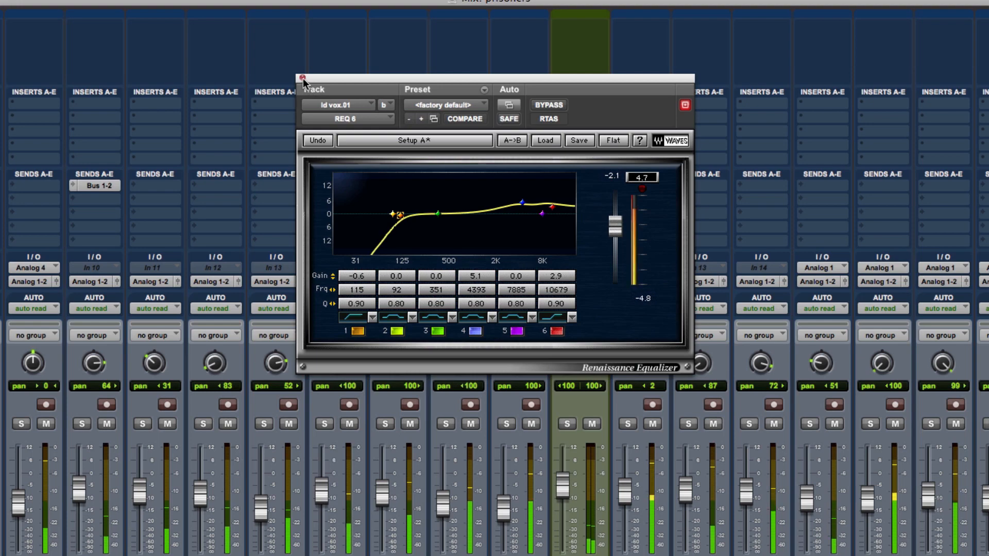
click(303, 78)
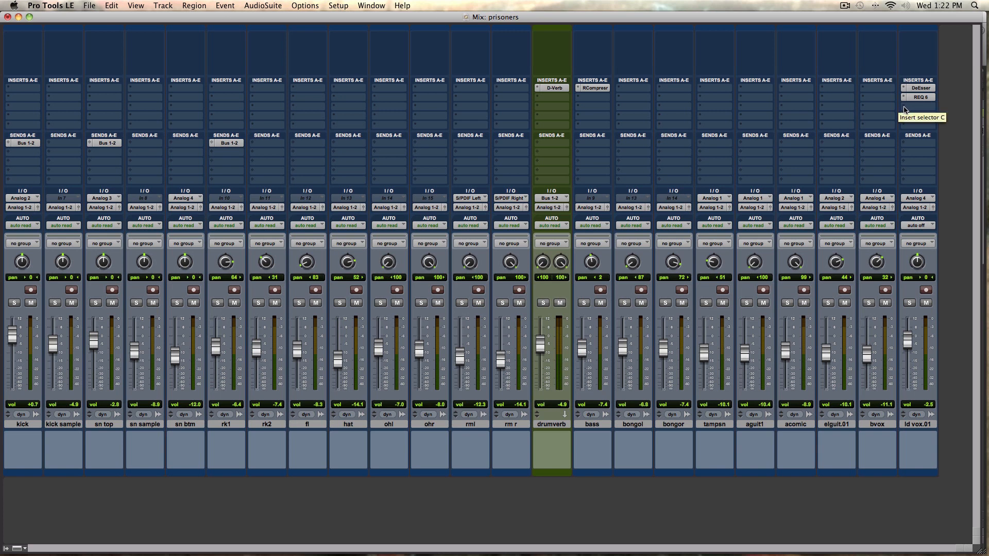
Insert the mono RCompressor in the third insert slot of the ld vox.01 track and load its Vocal preset
click(905, 110)
mouse_move(928, 124)
mouse_move(879, 127)
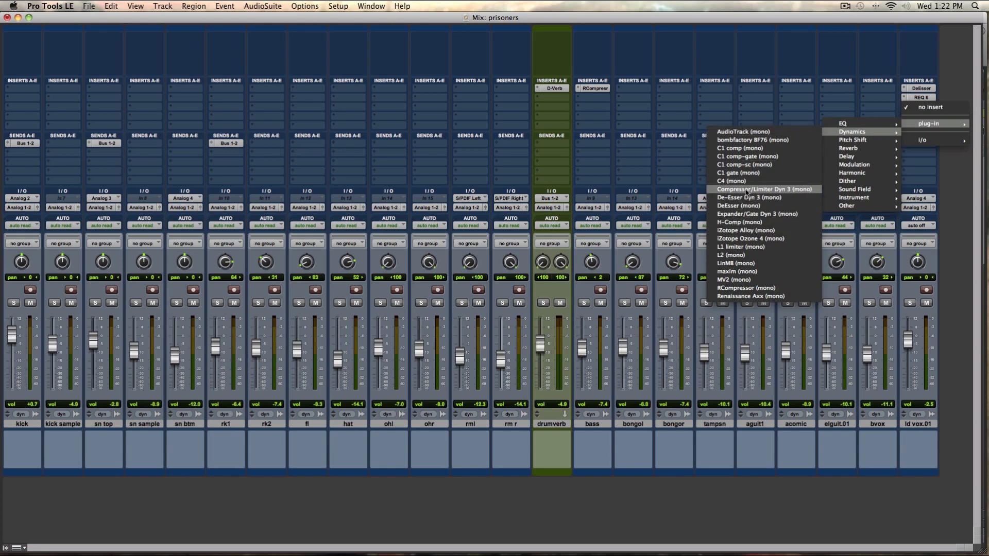
click(747, 288)
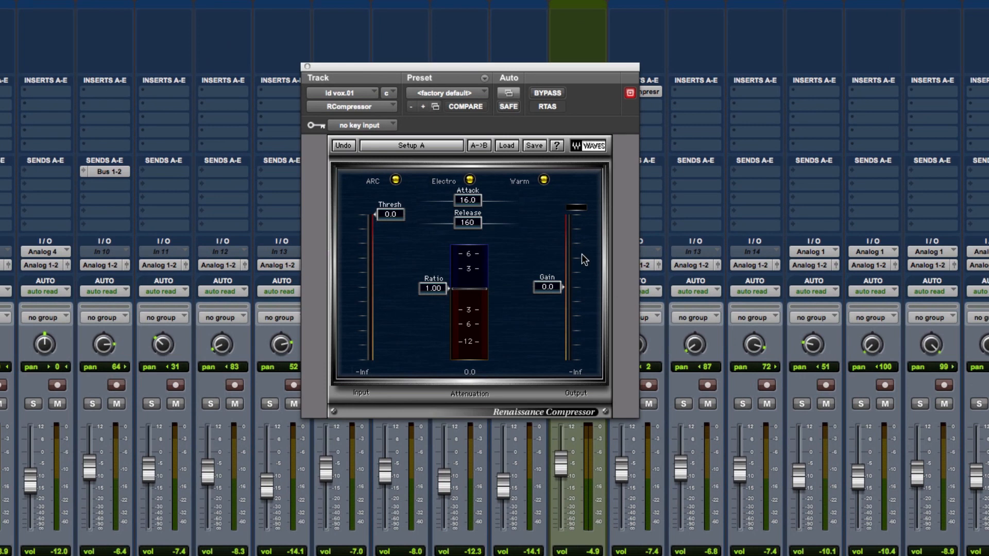
click(506, 146)
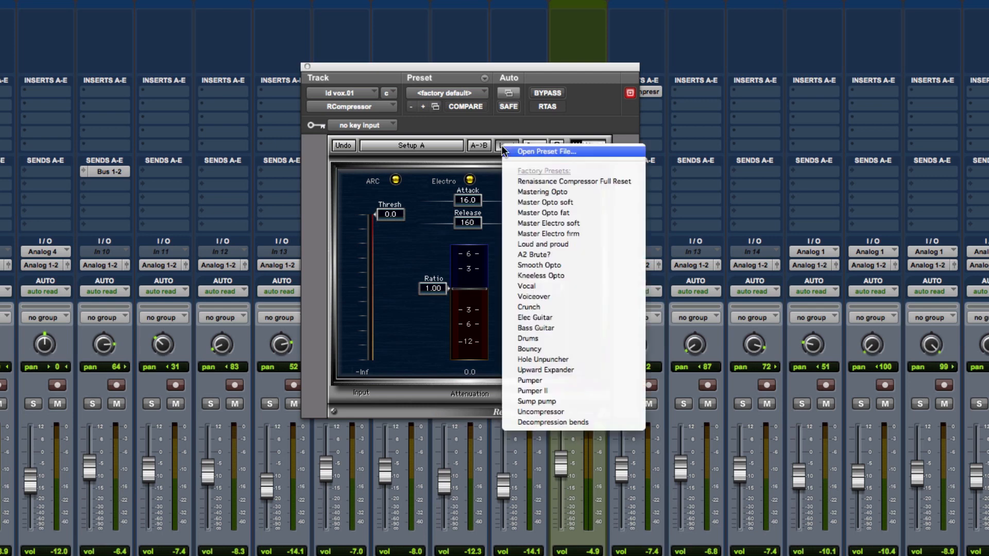
click(531, 285)
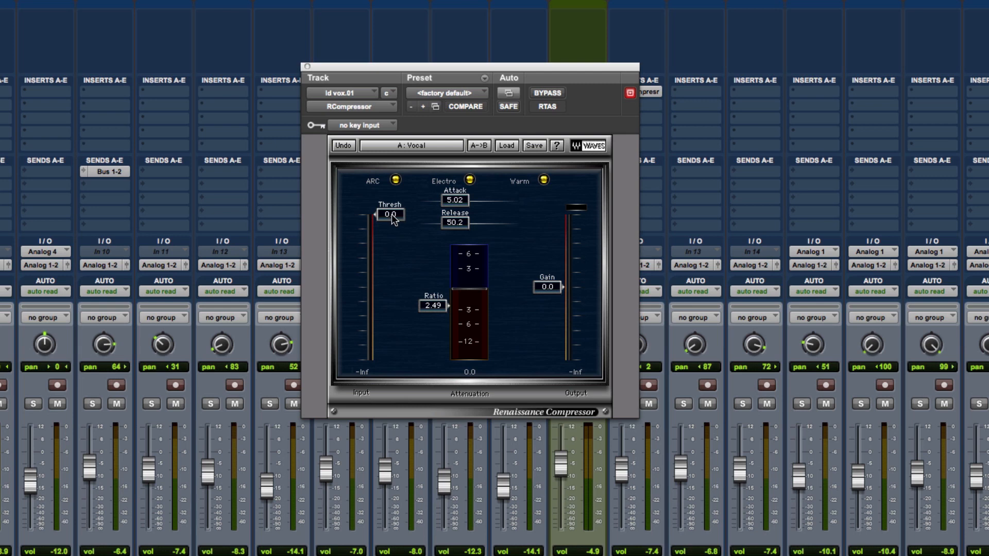
Set the compressor's threshold to -5.5, ratio to 3.33 and make-up gain to about 7 during playback
drag(393, 219, 392, 231)
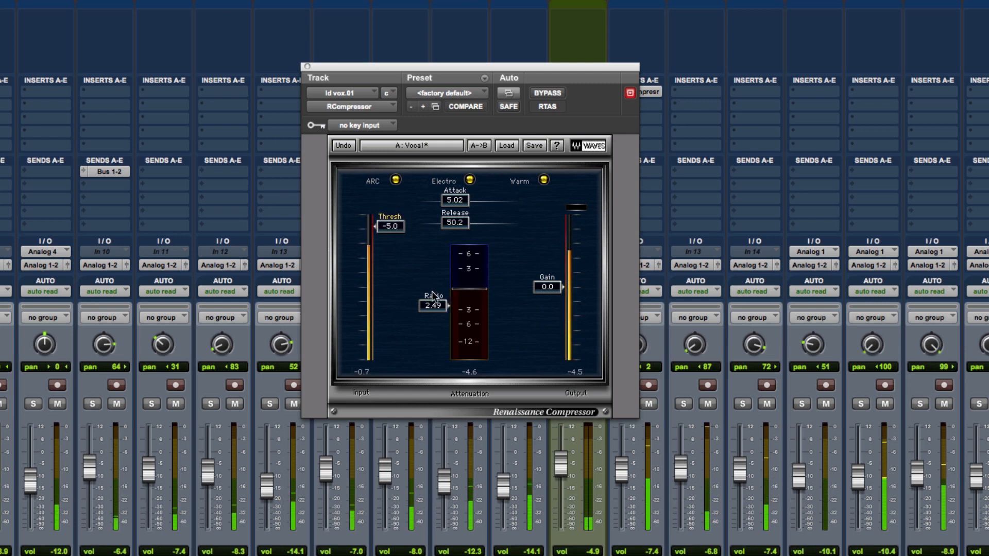
drag(433, 306, 433, 311)
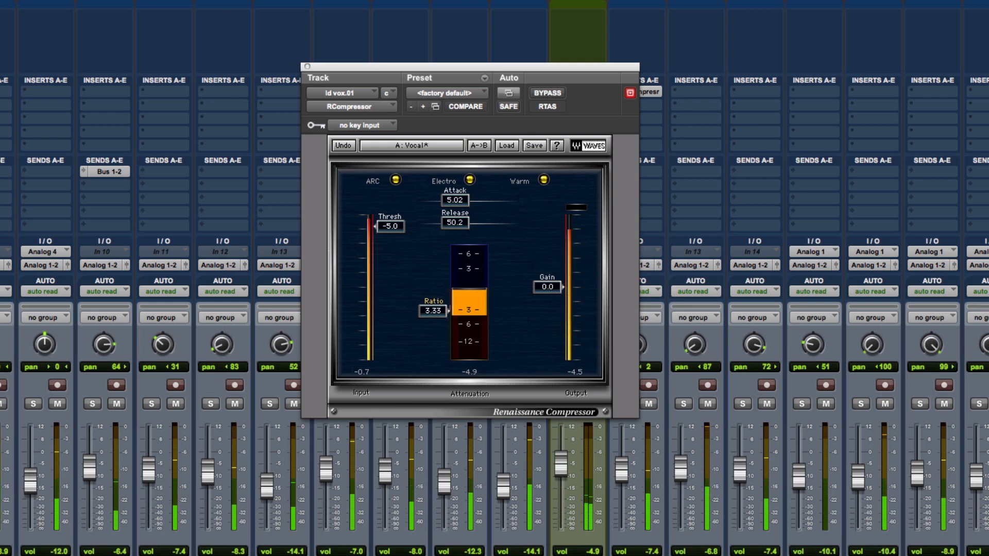
drag(546, 277, 546, 258)
drag(408, 227, 408, 228)
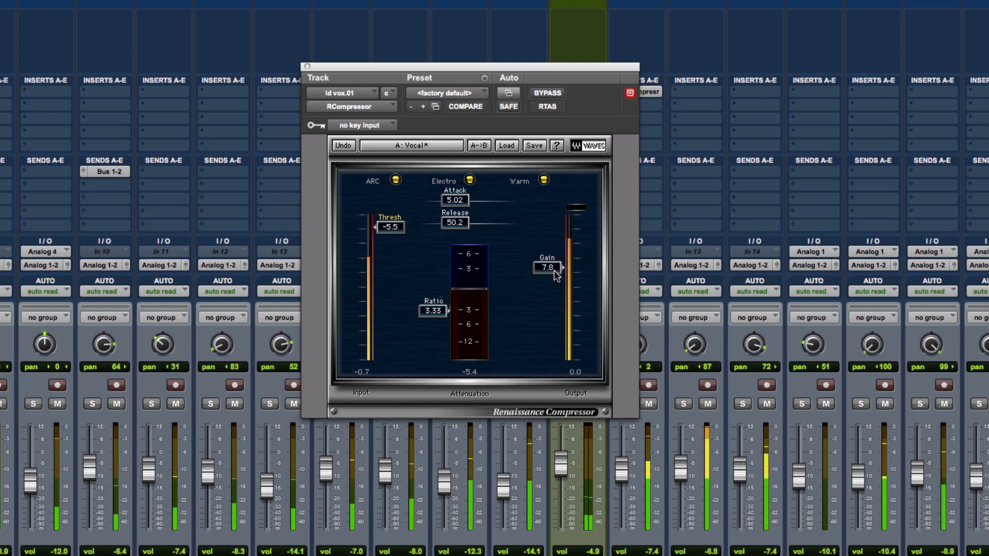
drag(547, 268, 547, 269)
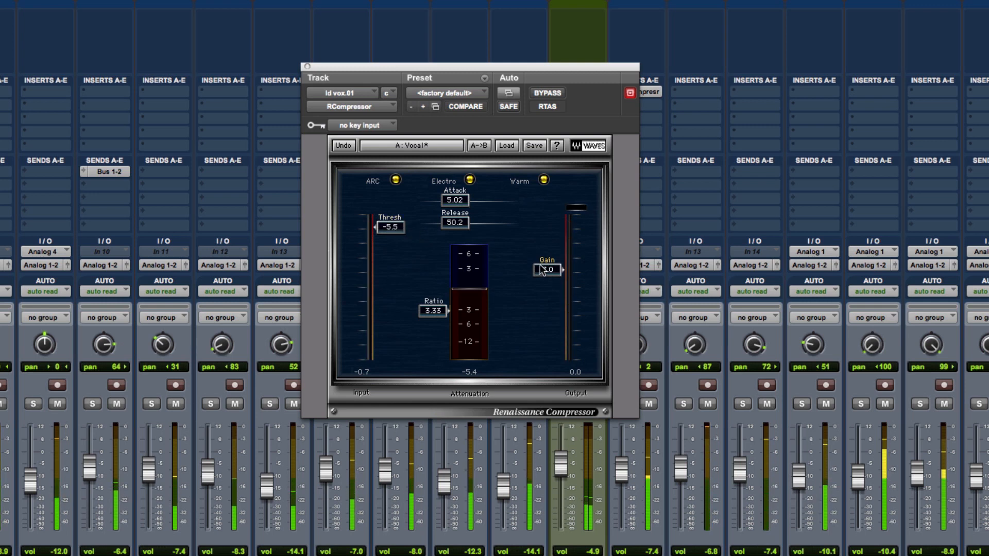
Lower the compressor's make-up gain to 5.0 on the lead vocal and close the plug-in
drag(550, 270, 528, 265)
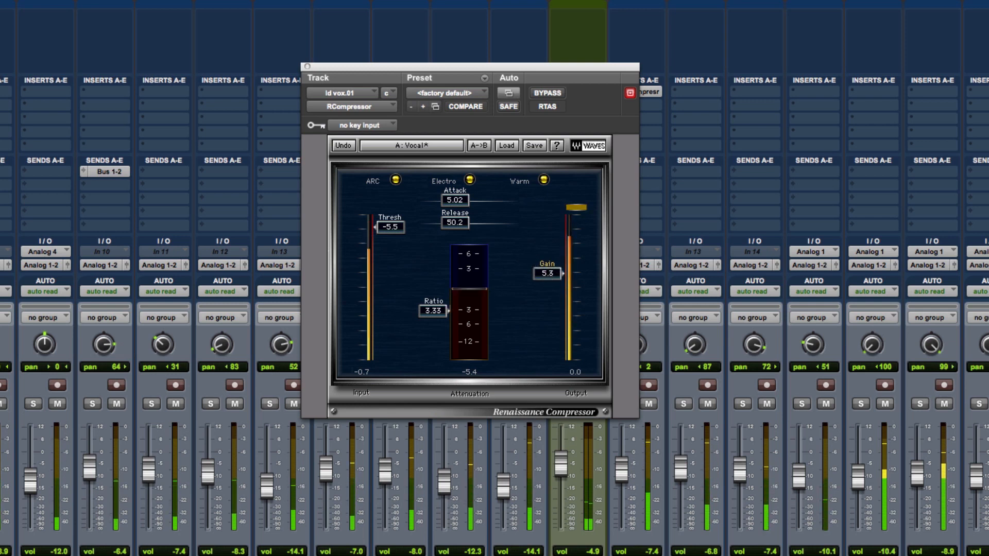
drag(547, 273, 547, 275)
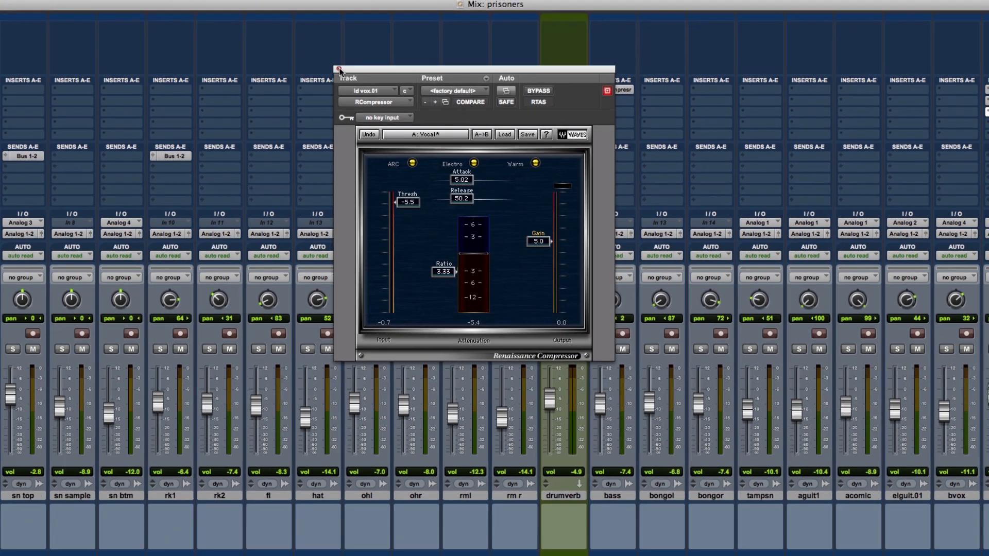
click(308, 66)
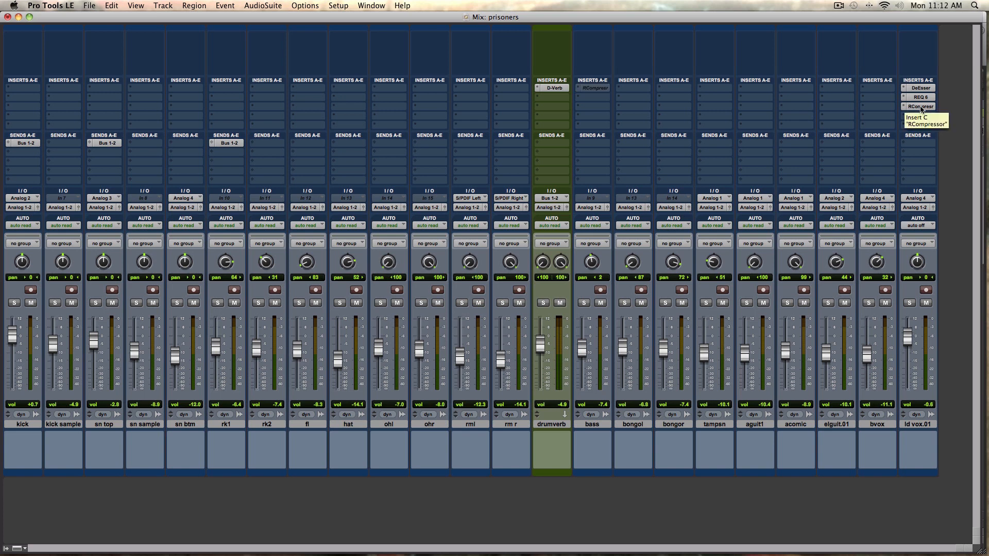
Play the mix and compare the lead vocal with its compressor, equalizer and de-esser bypassed and re-enabled twice
key(space)
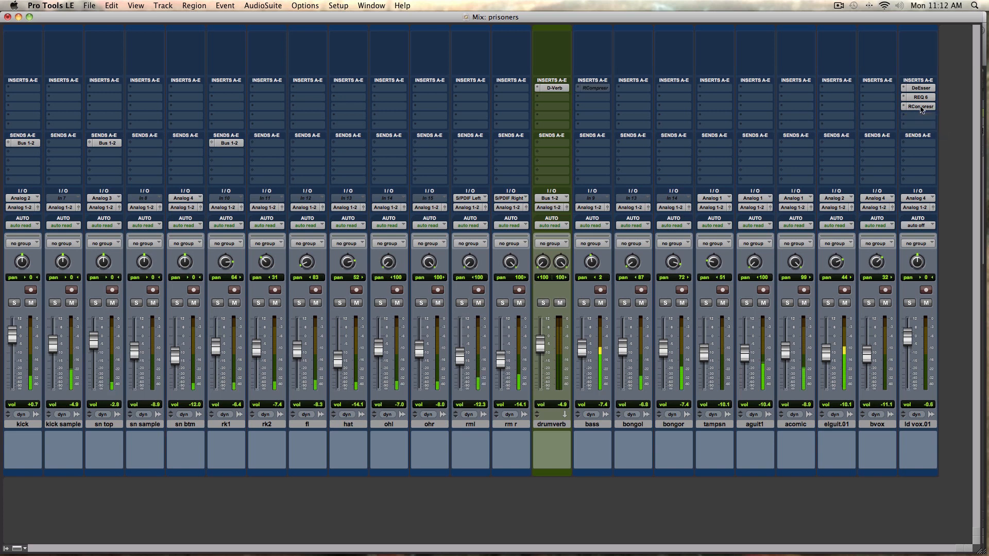
super+click(921, 107)
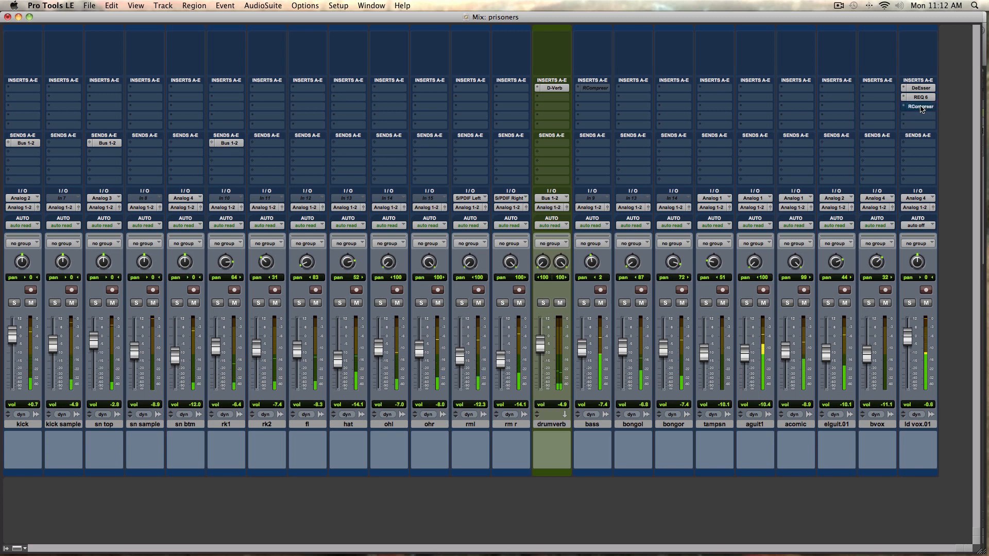
super+click(921, 97)
super+click(920, 88)
super+click(921, 88)
super+click(920, 97)
super+click(921, 106)
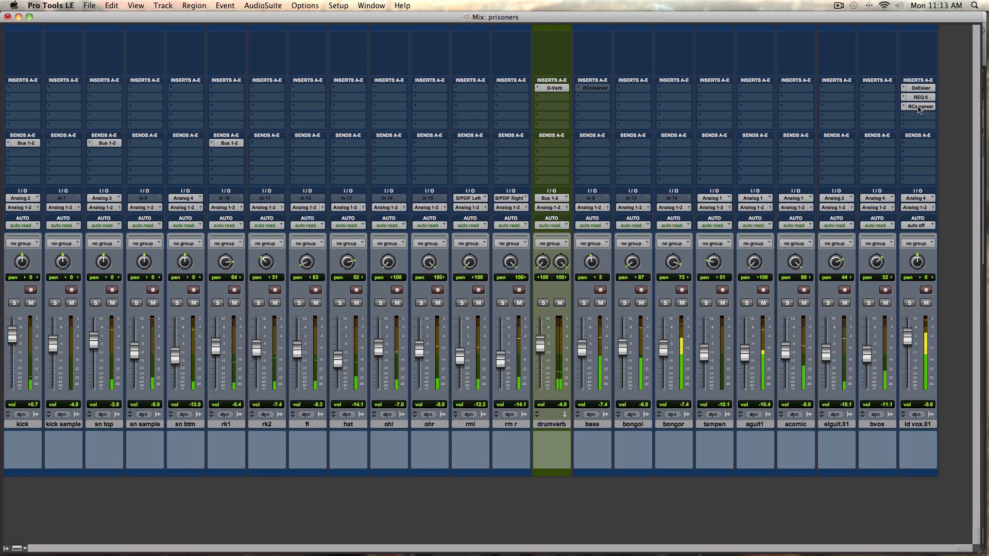
super+click(921, 107)
super+click(921, 98)
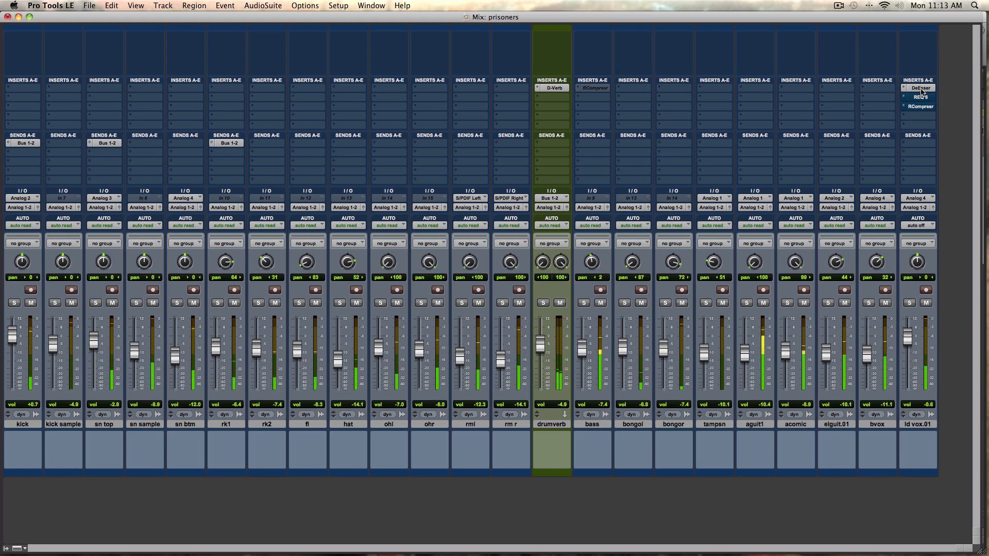
super+click(922, 89)
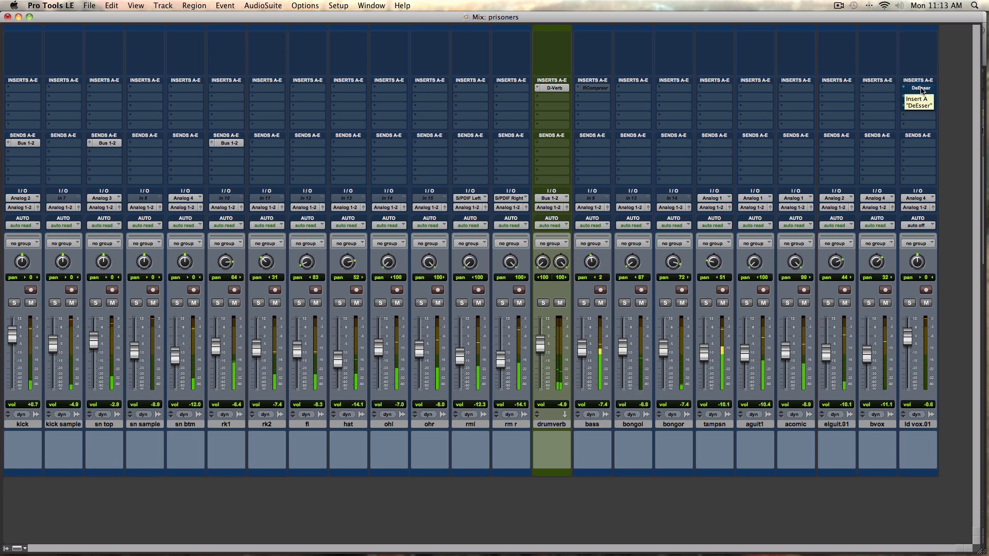
super+click(922, 89)
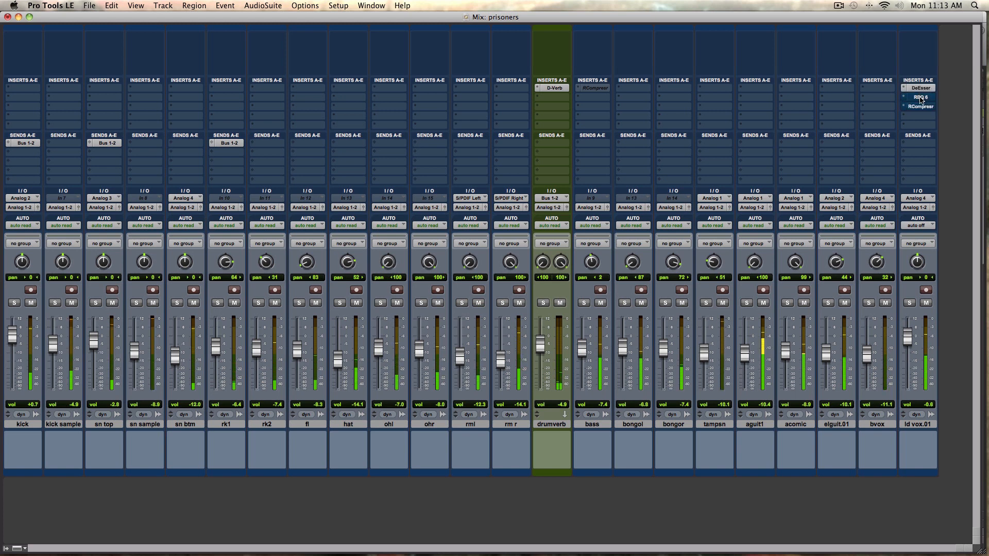
super+click(921, 98)
super+click(921, 107)
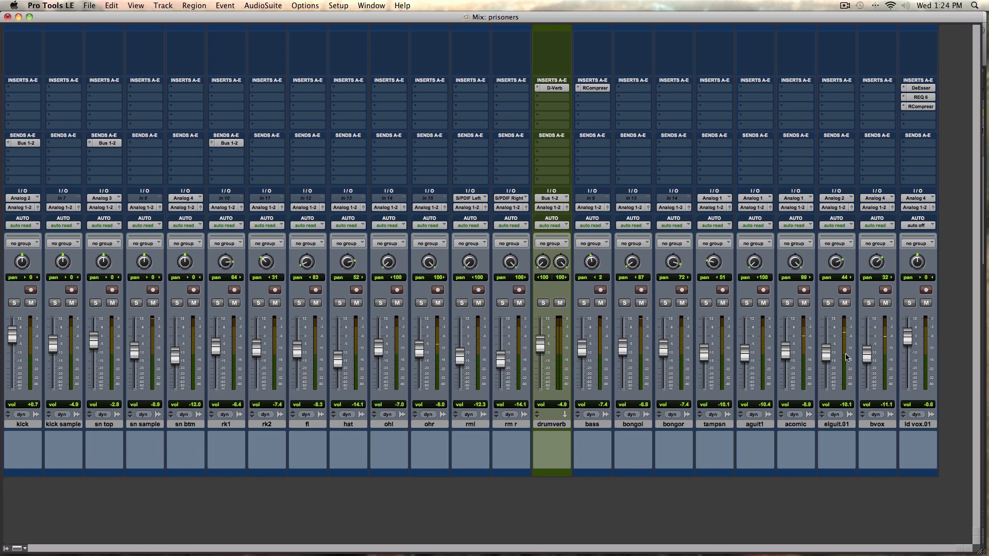
Create one new stereo Aux Input track after ld vox.01 and name it vox verb
click(919, 424)
click(162, 6)
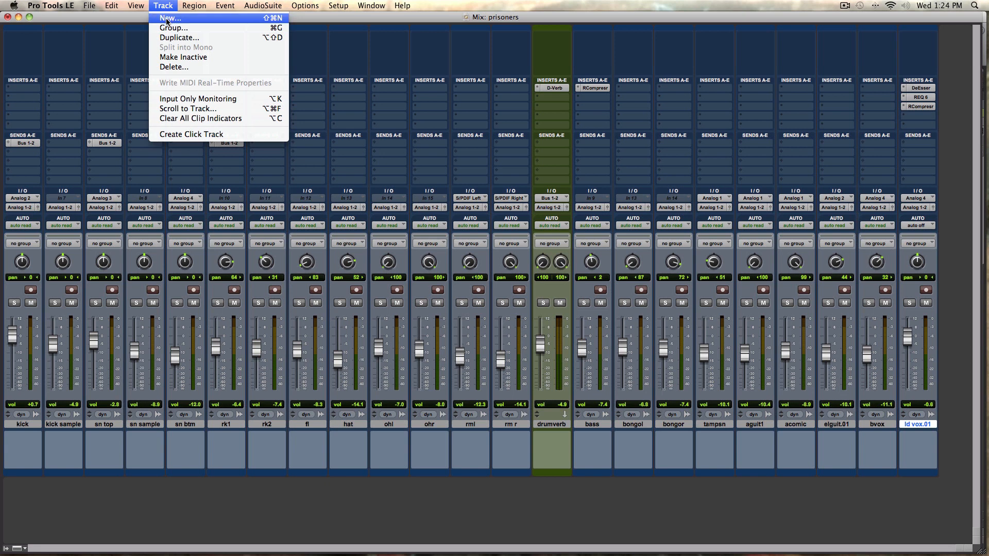
click(168, 18)
click(435, 197)
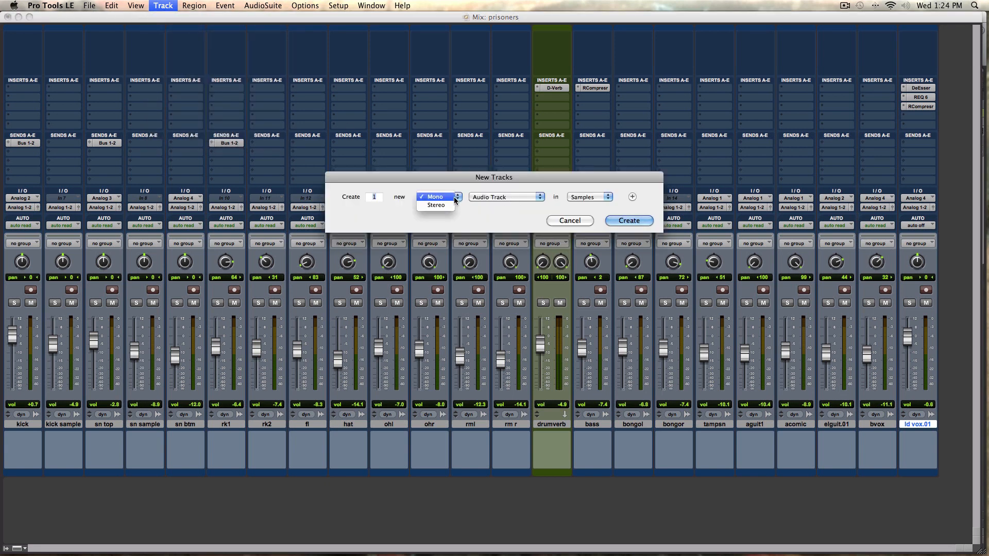
click(443, 207)
click(537, 198)
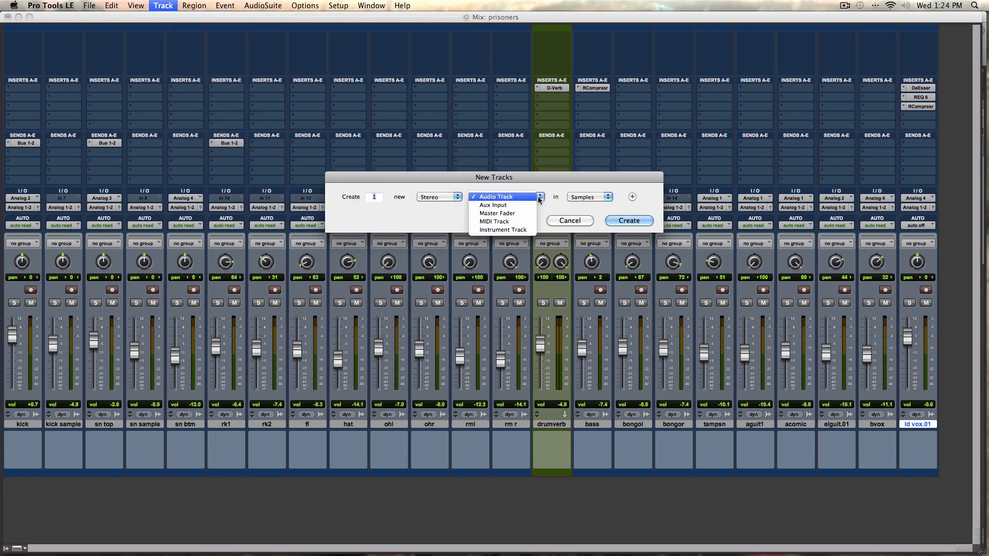
click(524, 206)
click(625, 220)
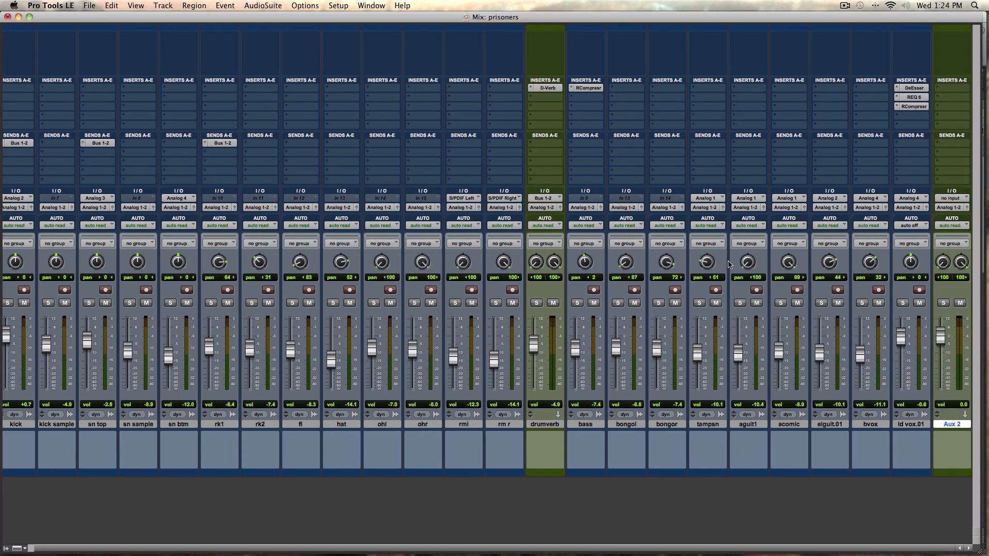
double_click(949, 425)
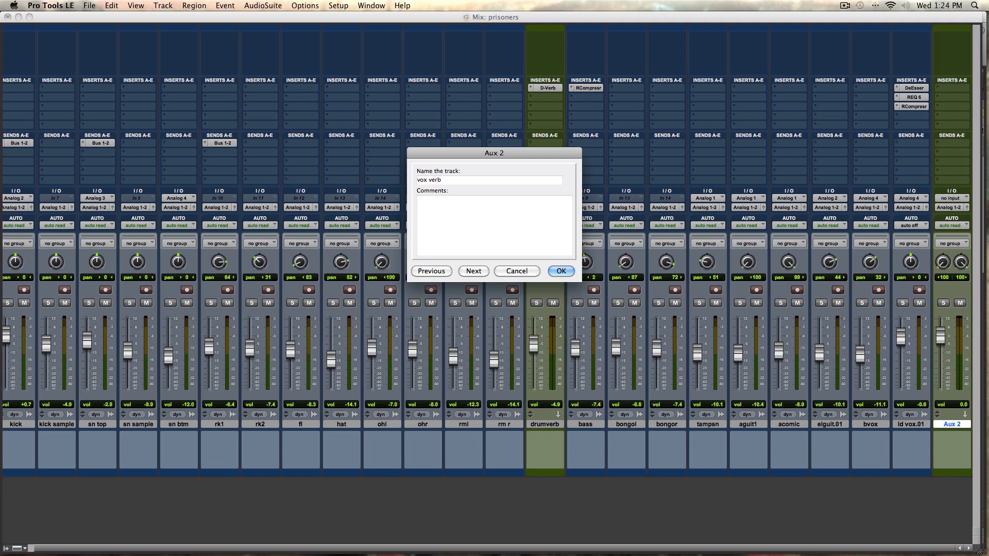
key(Return)
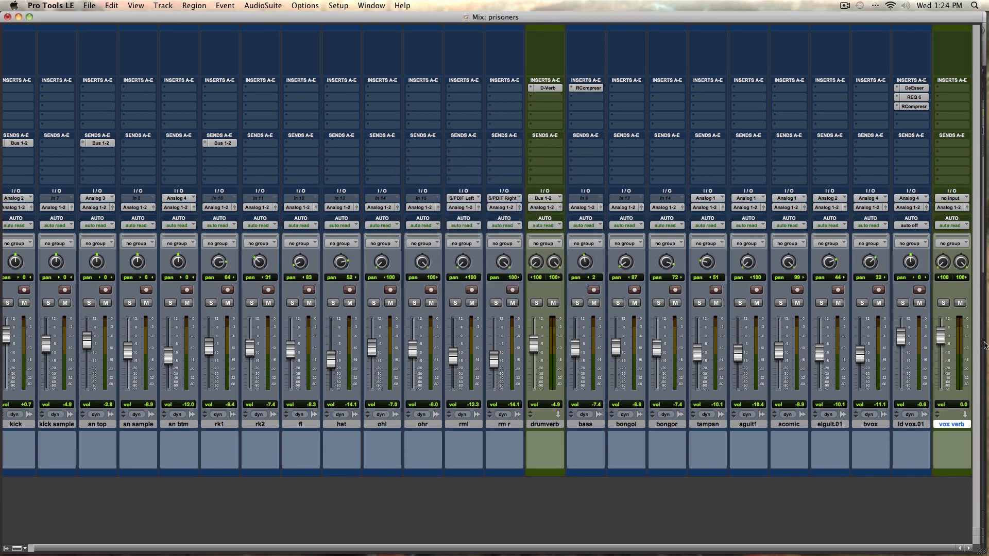
Add a send to stereo bus 3-4 on ld vox.01, raise its send level and close the send window
click(899, 146)
mouse_move(920, 168)
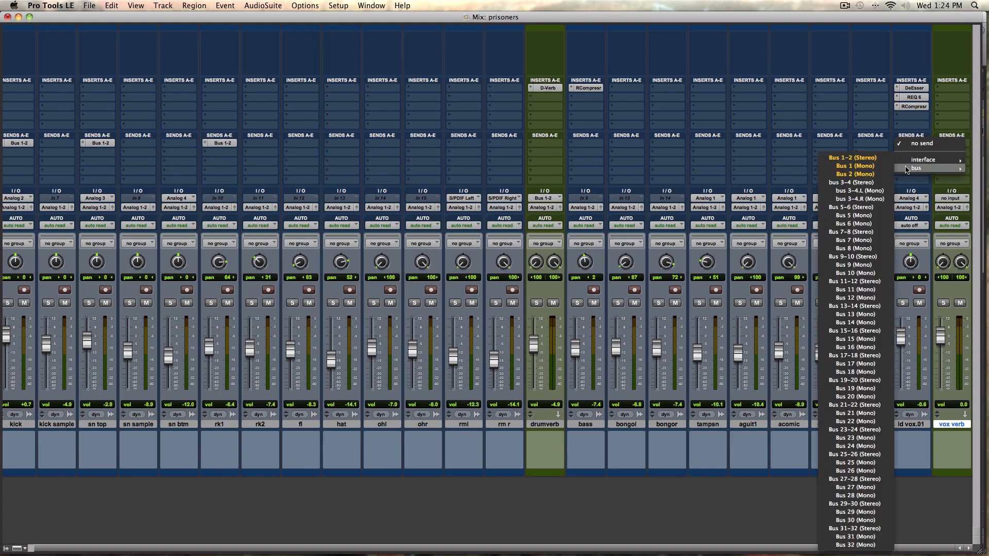
click(852, 184)
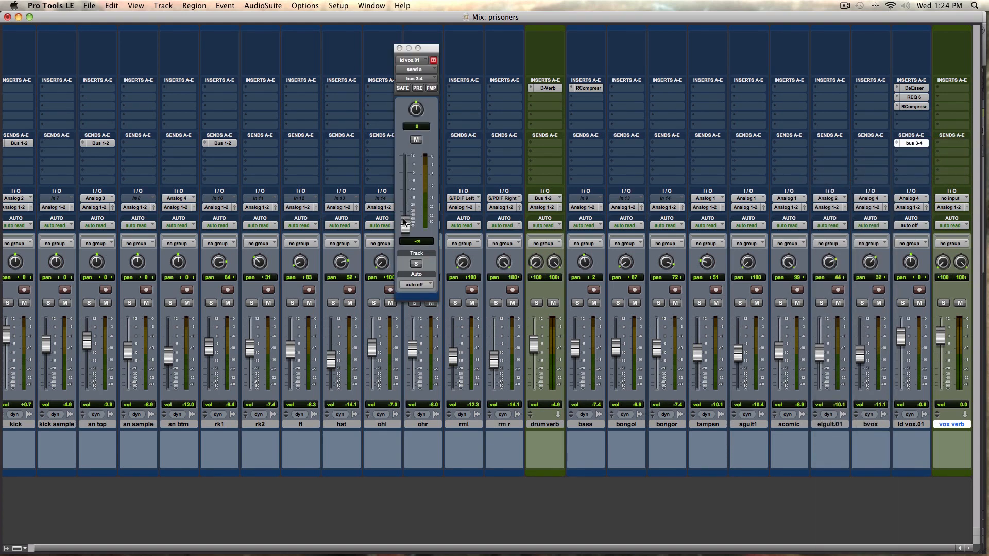
drag(405, 221, 413, 157)
click(400, 49)
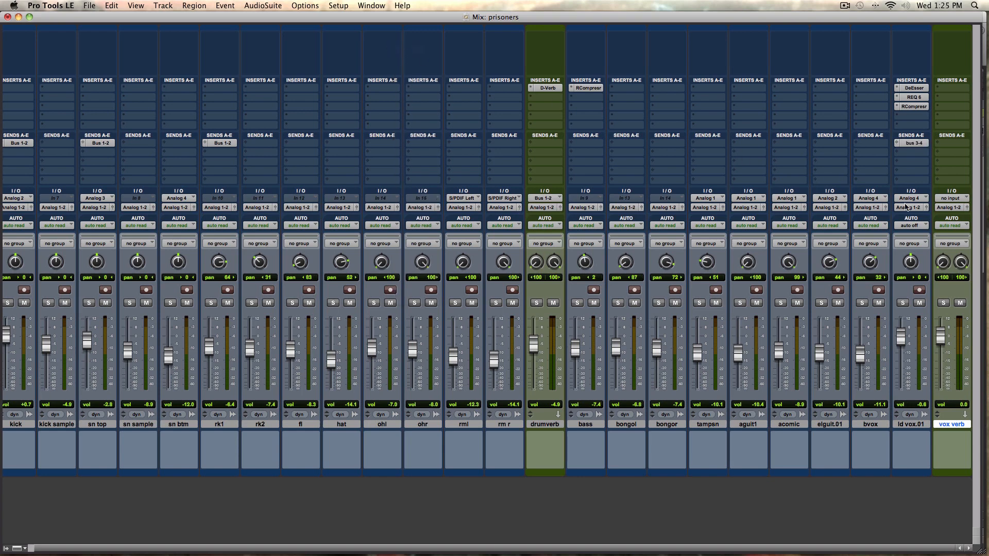
Set the vox verb track's input to stereo bus 3-4
click(954, 199)
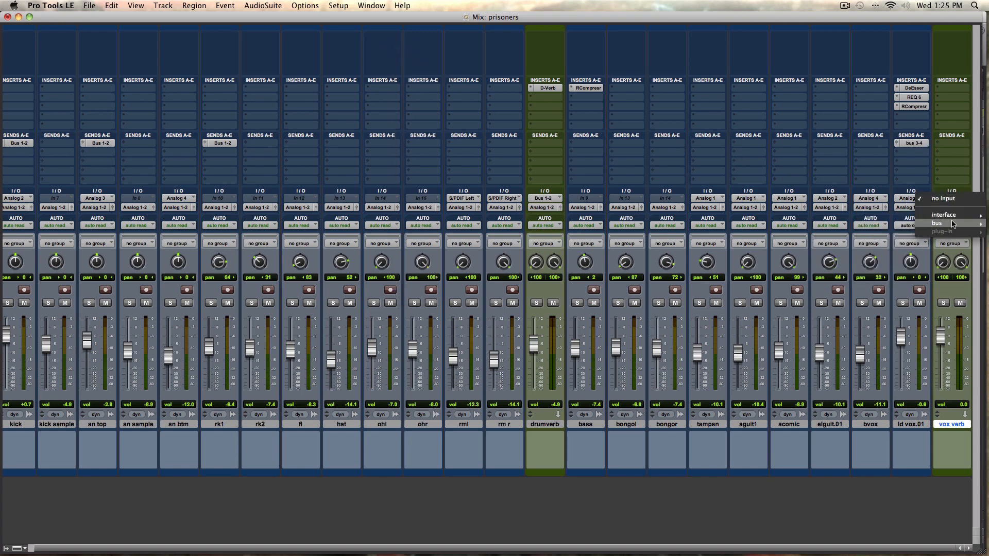
mouse_move(953, 227)
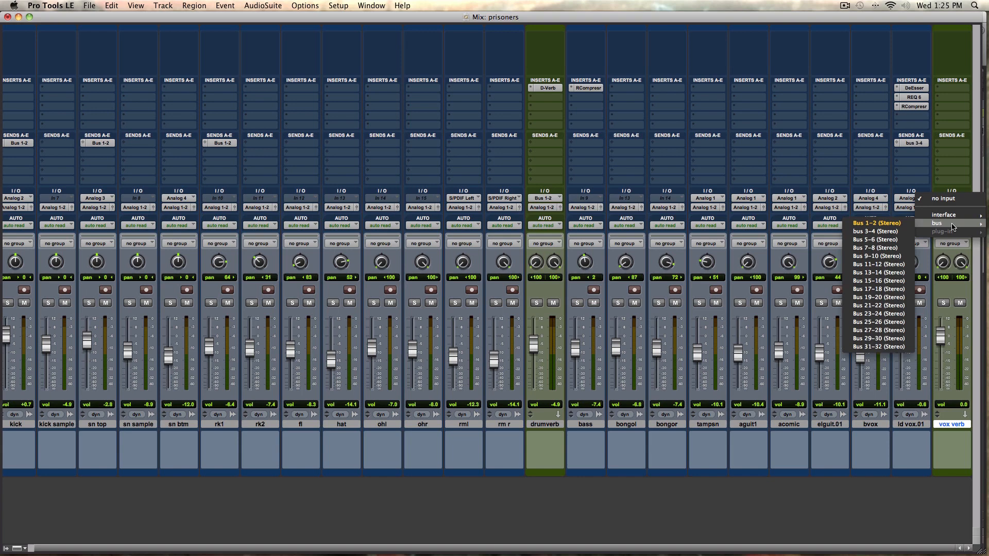
click(883, 231)
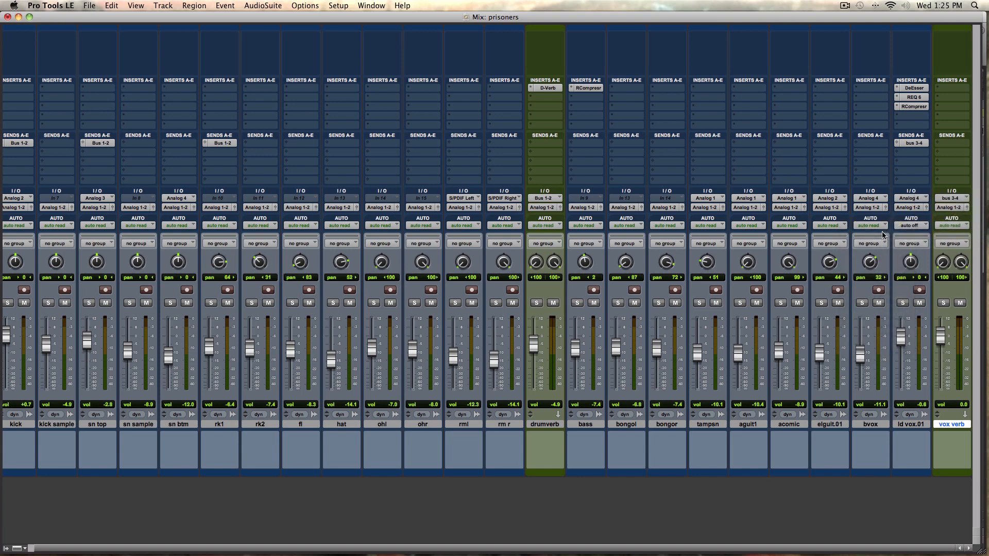
Insert the stereo multichannel RVerb in vox verb's first insert slot, load its Vocal Plate preset and close it
click(940, 91)
mouse_move(932, 106)
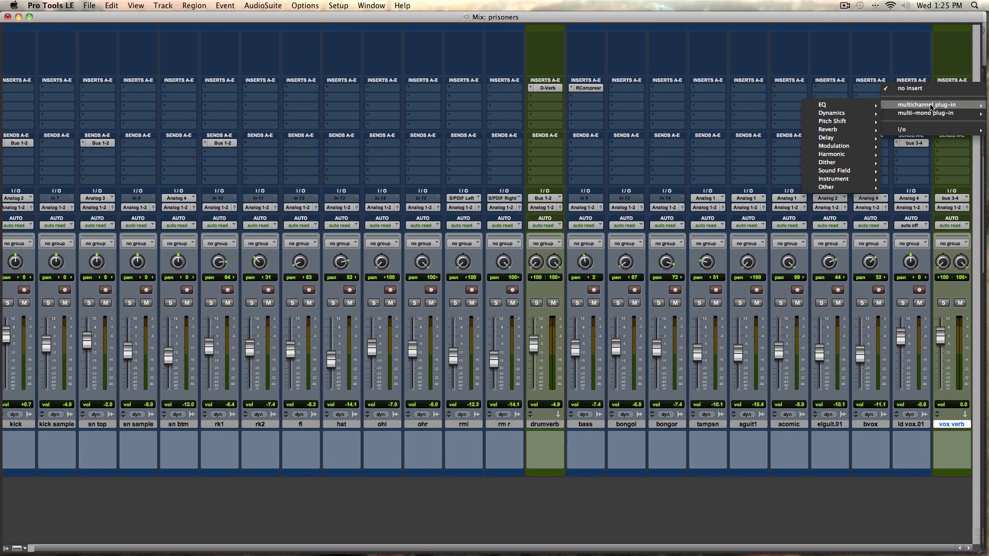
mouse_move(851, 117)
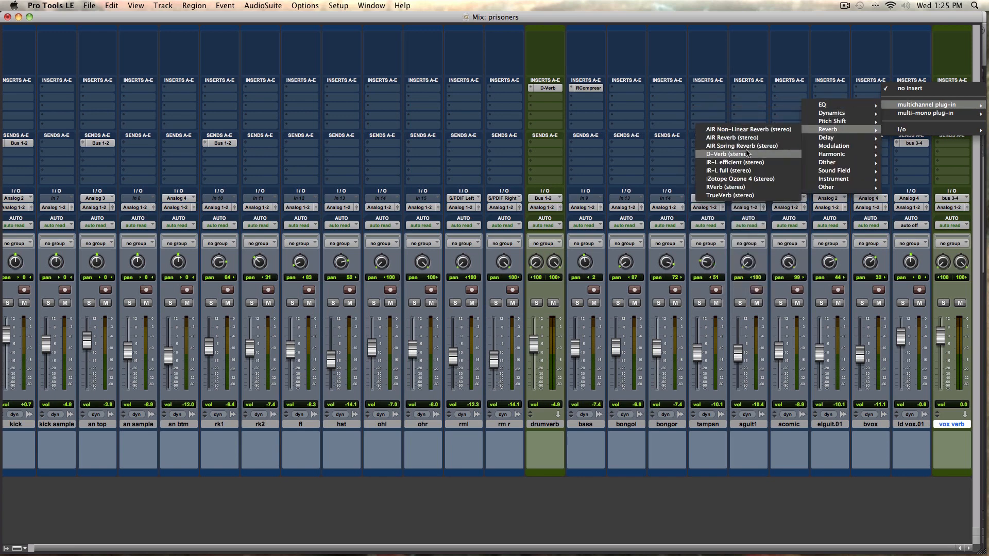
click(727, 187)
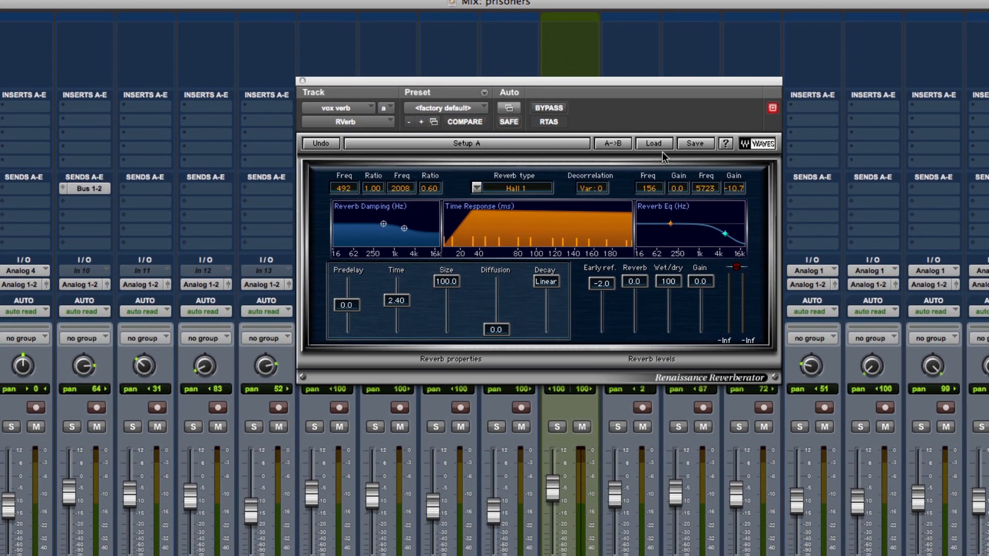
click(656, 144)
mouse_move(692, 213)
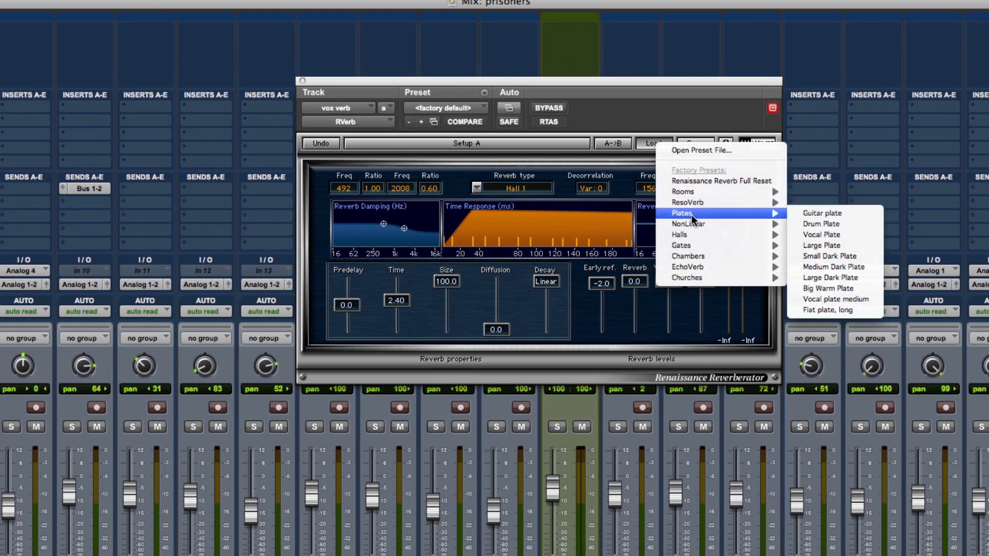
click(808, 235)
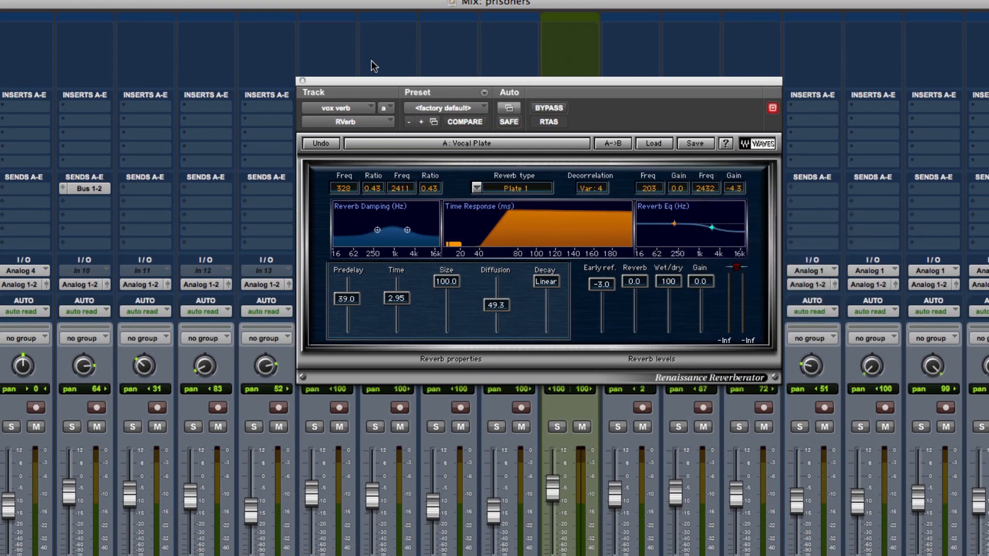
click(302, 80)
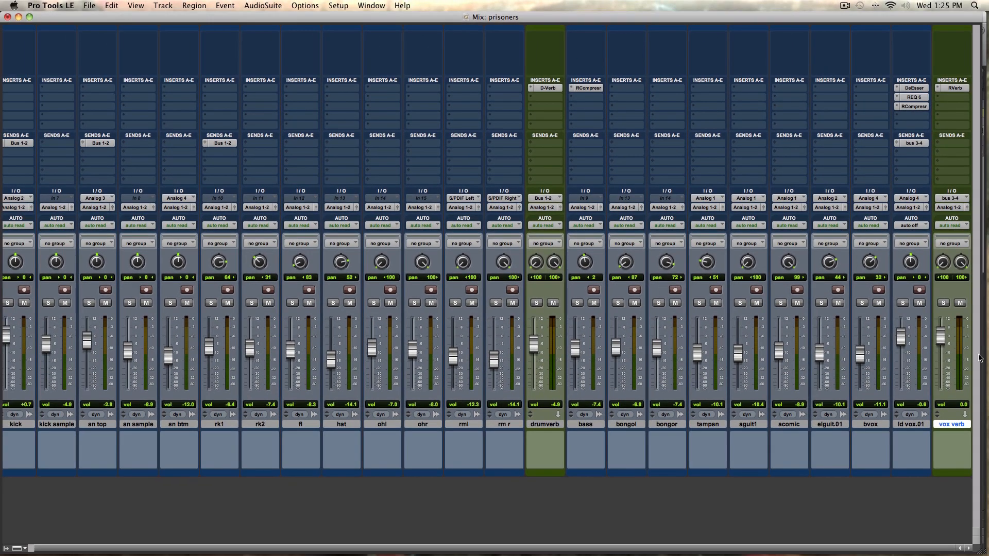
Pull the vox verb fader down, start playback and blend the reverb in at -18.5
drag(940, 341, 944, 394)
key(super+equal)
key(space)
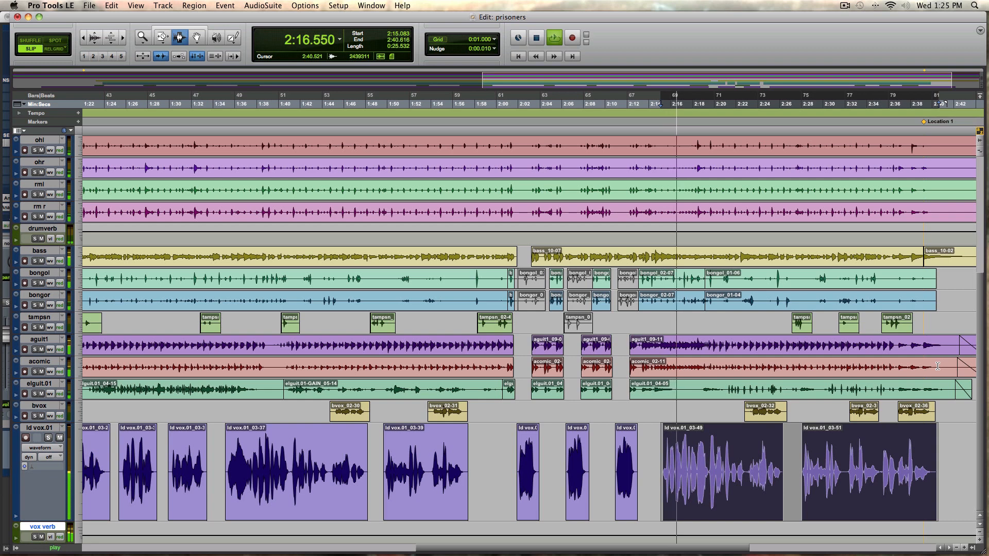
key(super+equal)
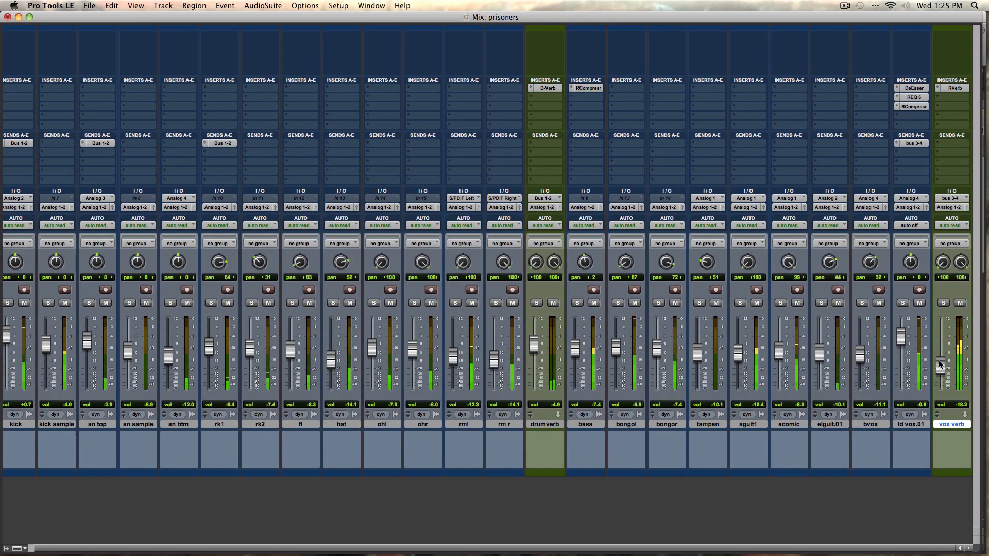
drag(936, 366, 941, 368)
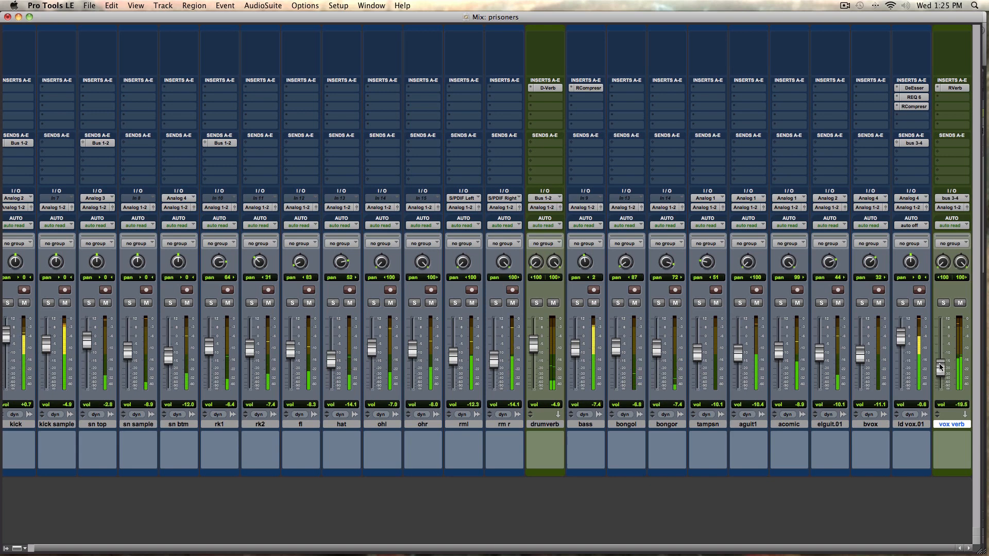
Compare the mix with vox verb muted and unmuted, and raise its fader to -13.2
click(961, 303)
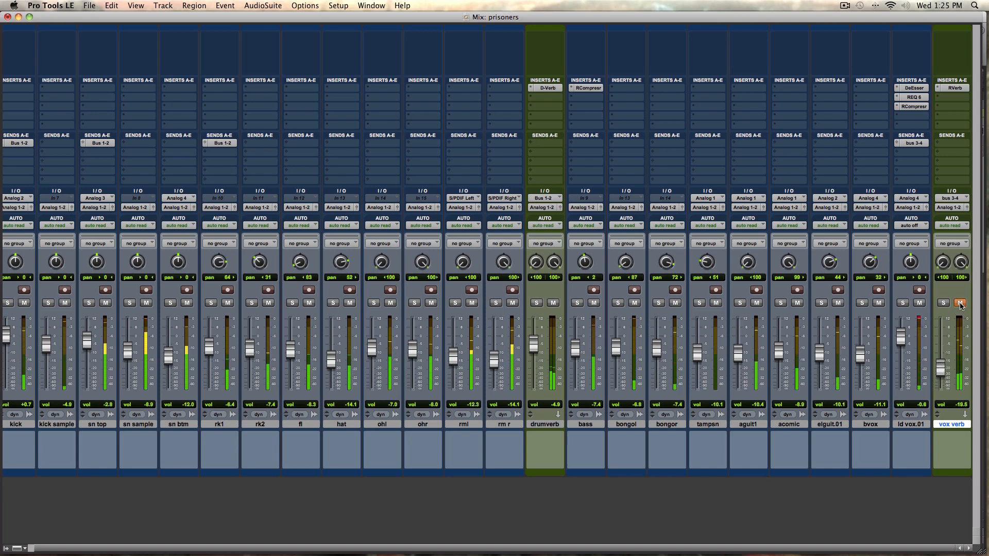
click(961, 303)
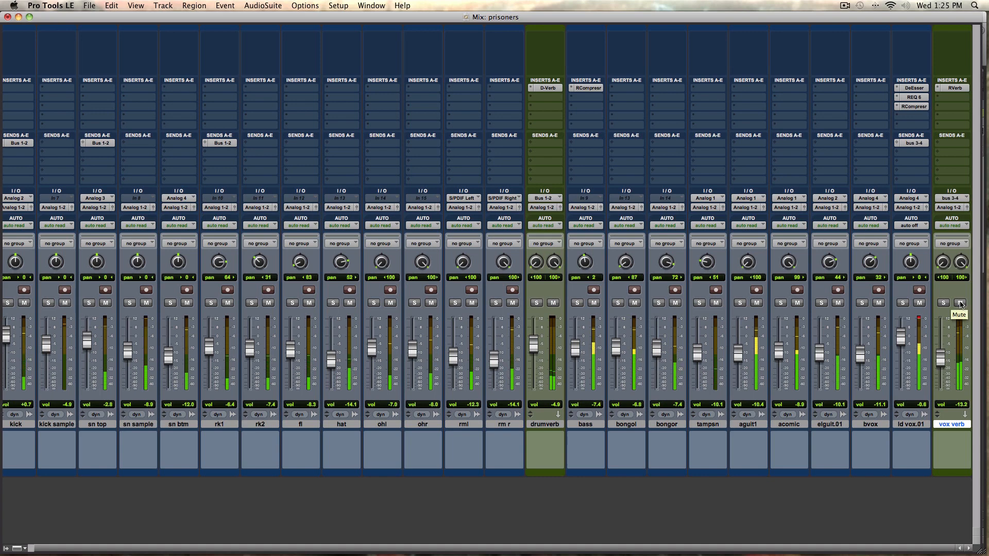
click(961, 303)
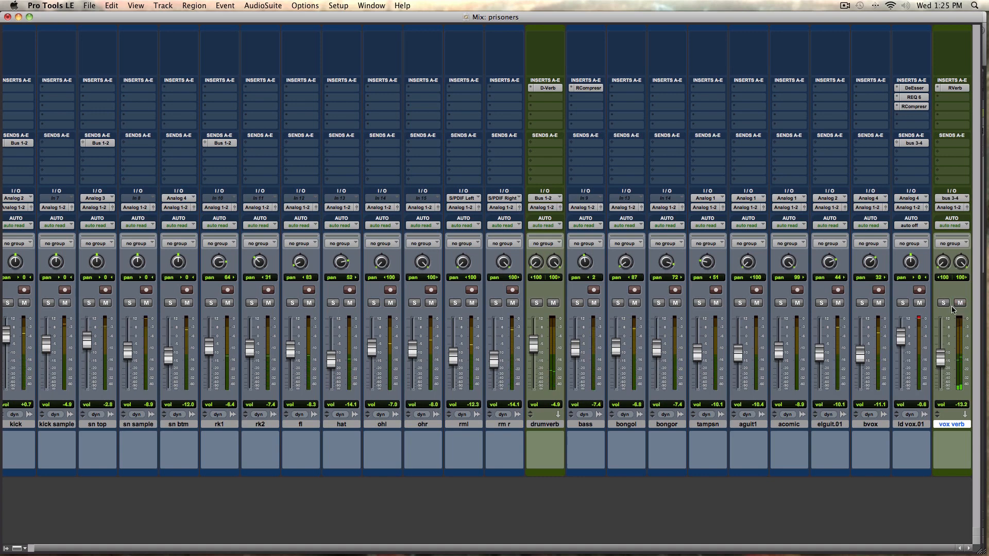
drag(942, 364, 941, 364)
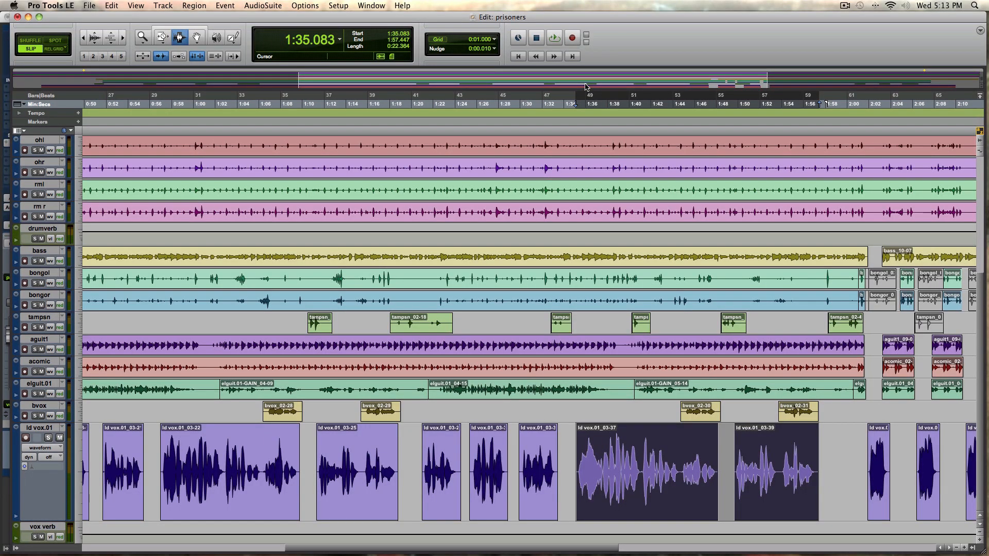
Show the Mix window and create one new stereo aux input track
key(super+equal)
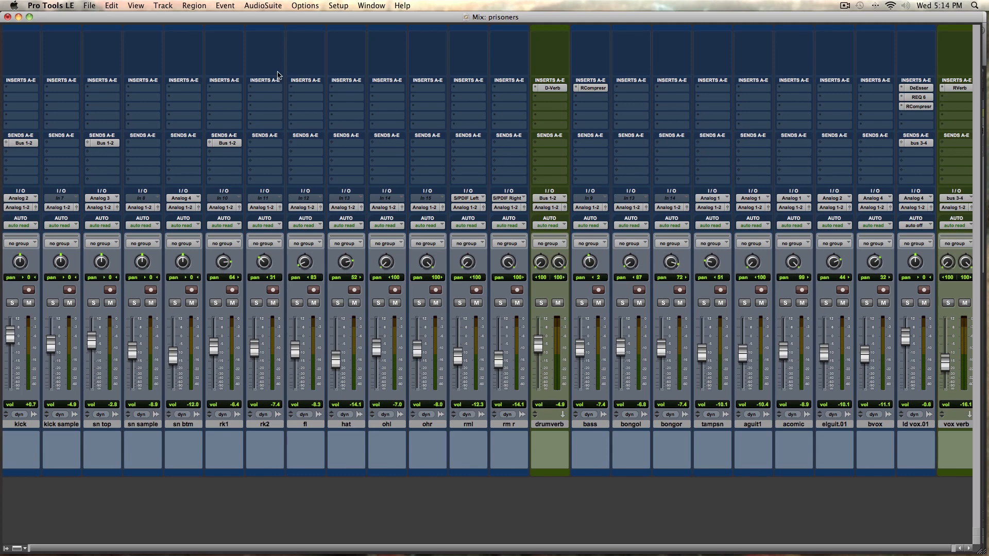
click(168, 5)
click(170, 19)
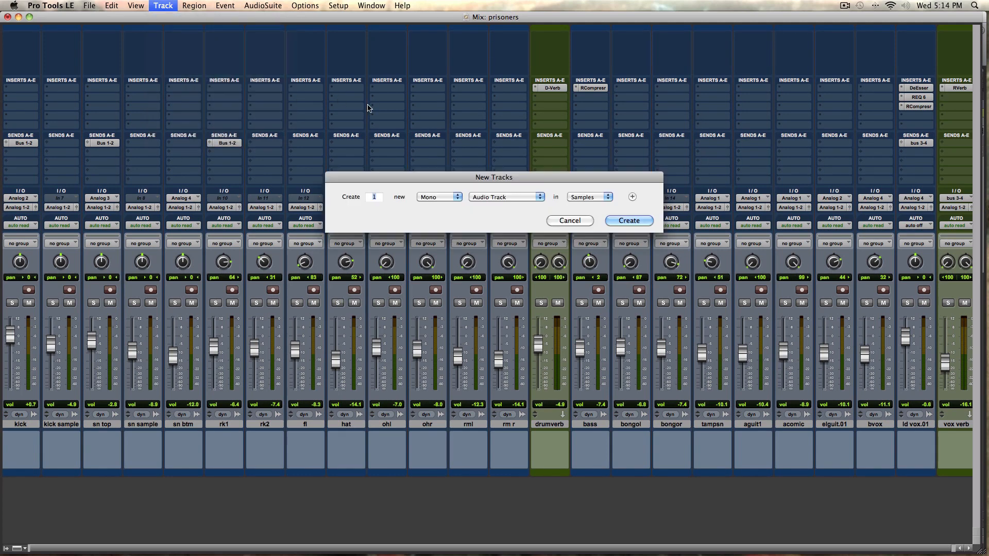
click(453, 196)
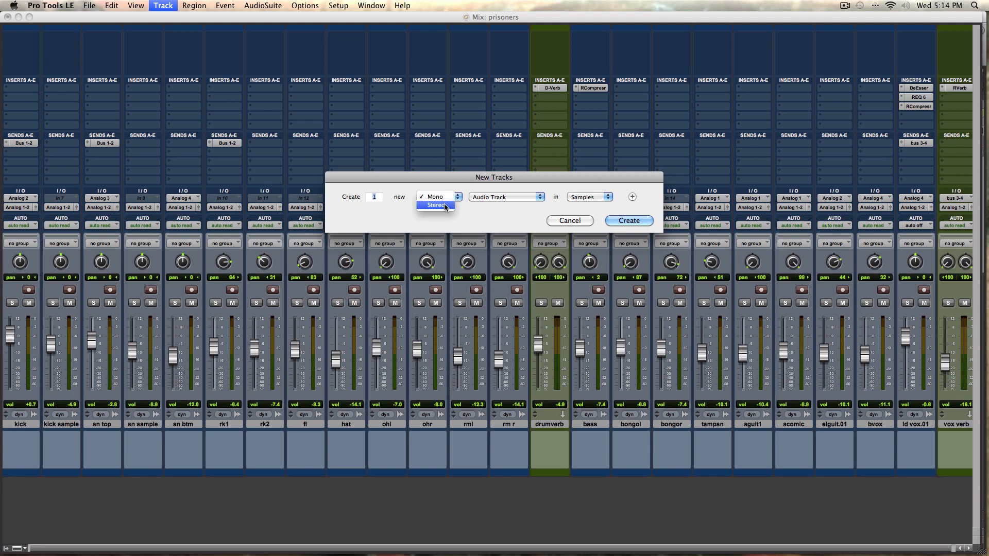
click(440, 206)
click(541, 197)
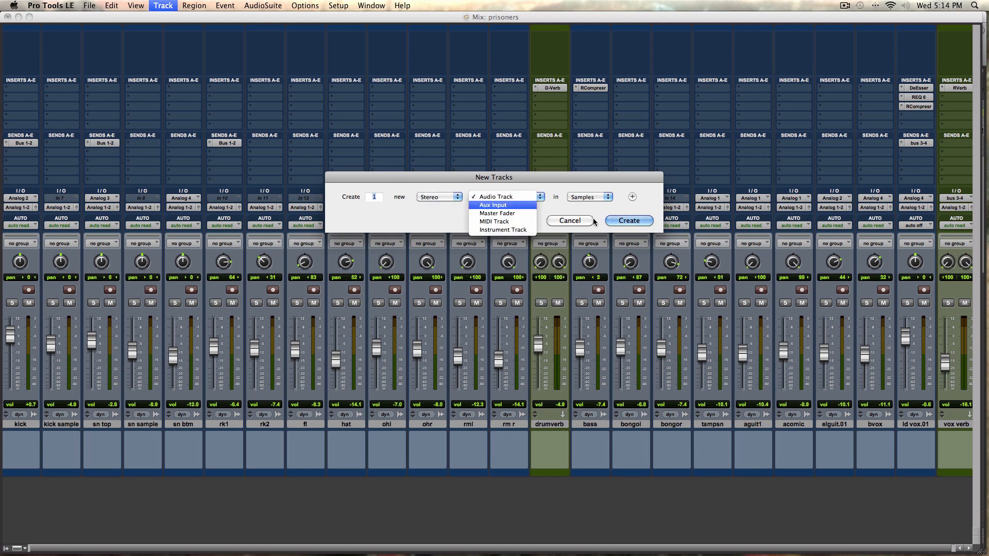
click(520, 206)
click(613, 222)
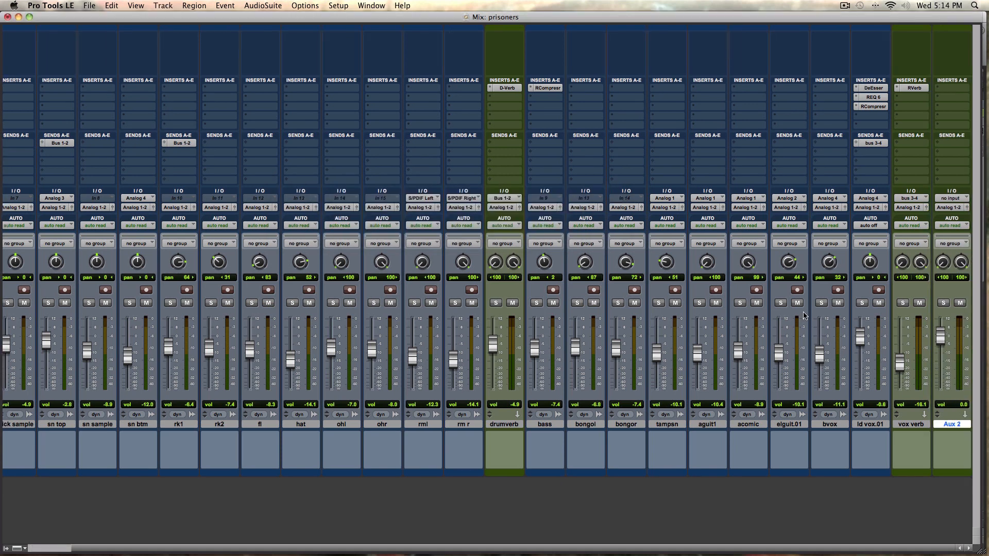
Rename the new aux track as vox delay
double_click(952, 424)
text(vox de)
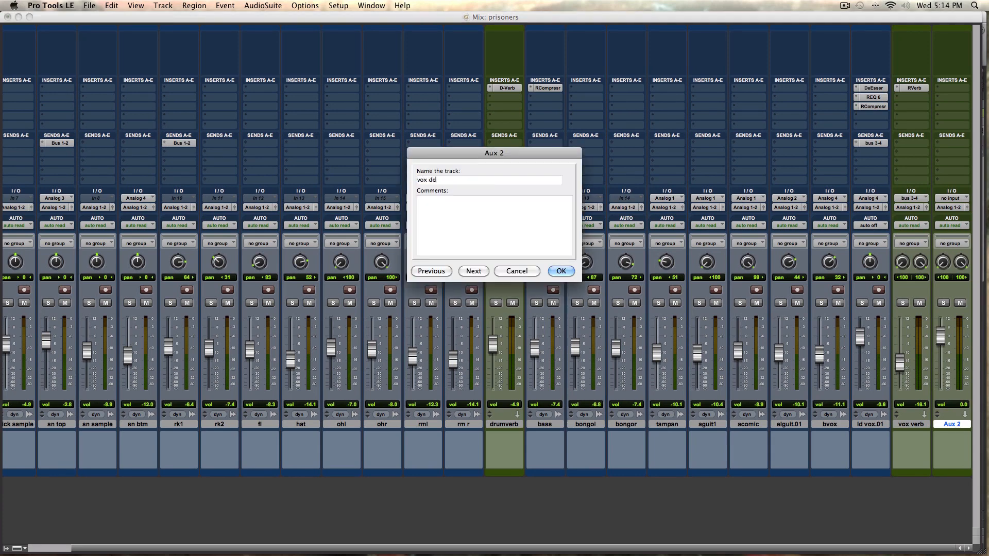
text(lay)
key(Return)
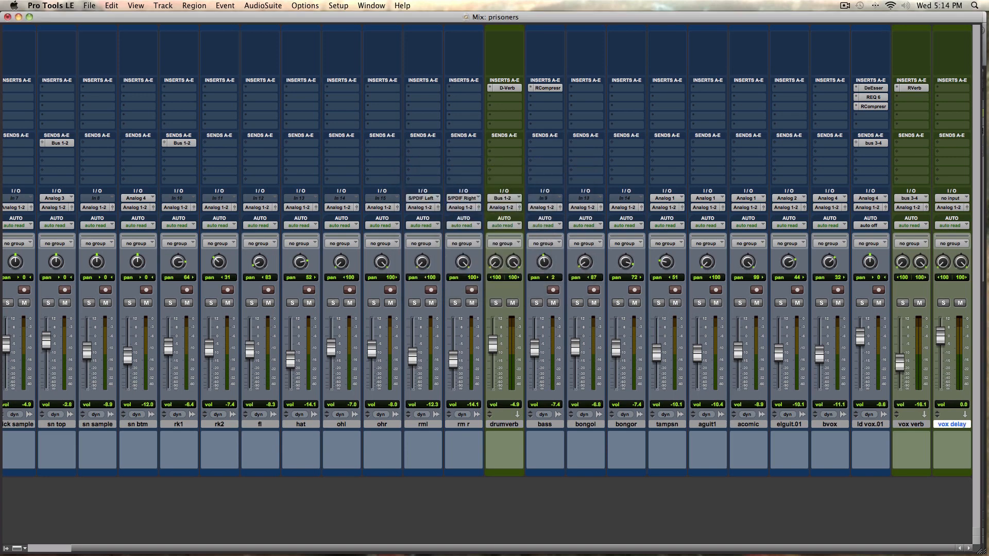
Add a send to stereo Bus 5-6 in ld vox.01's second send slot, set its level to 0.0 and close the send window
click(857, 155)
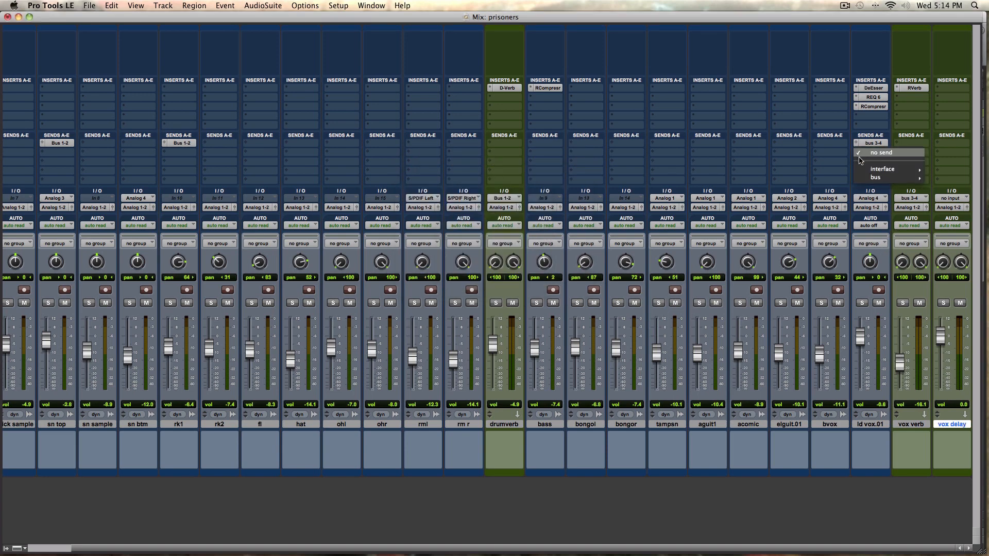
mouse_move(873, 177)
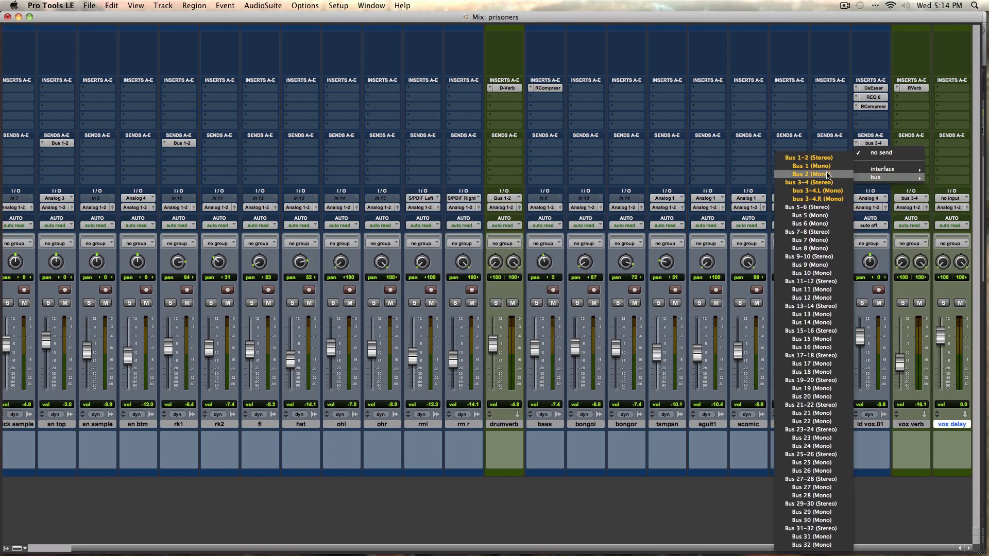
click(819, 207)
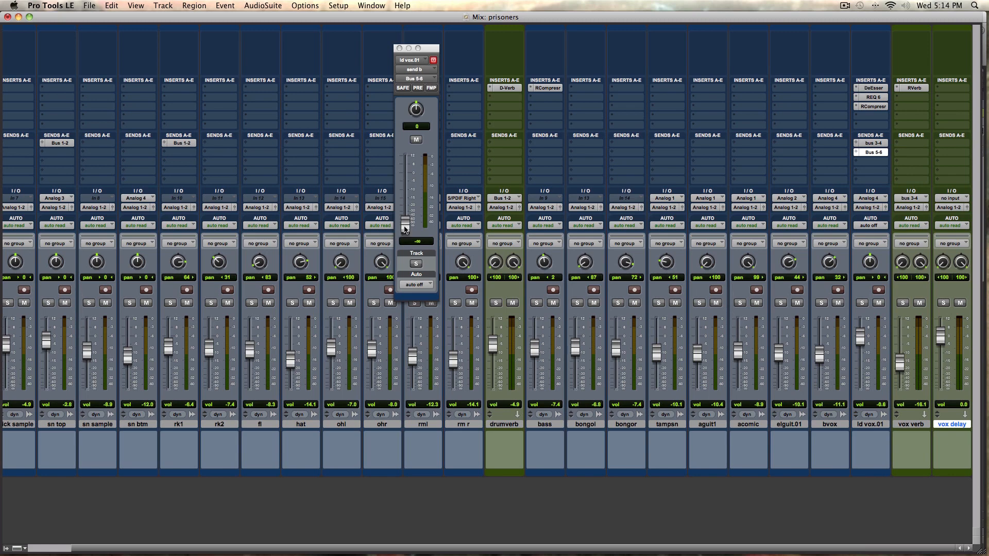
drag(406, 230, 406, 171)
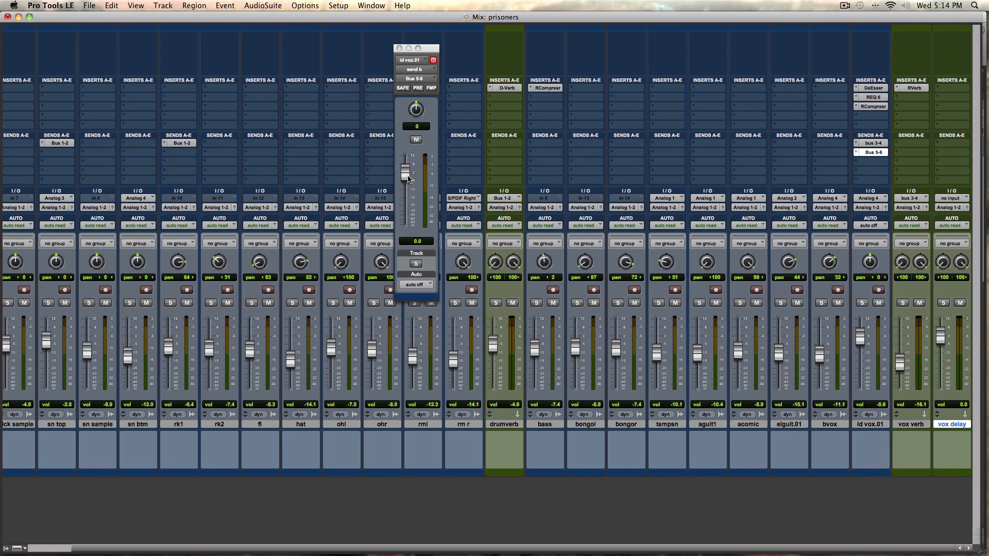
click(399, 48)
Set the vox delay track's input to stereo Bus 5-6
click(955, 200)
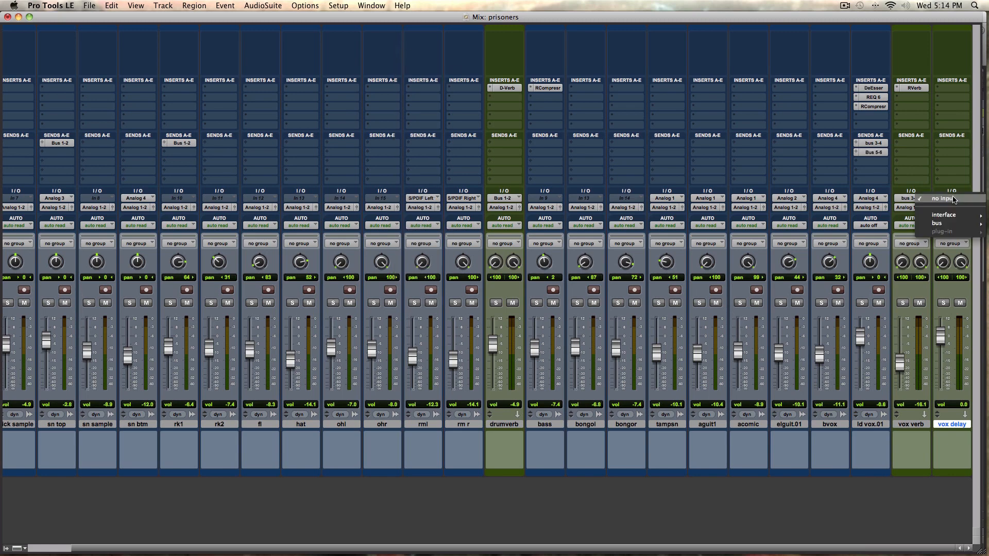
mouse_move(937, 223)
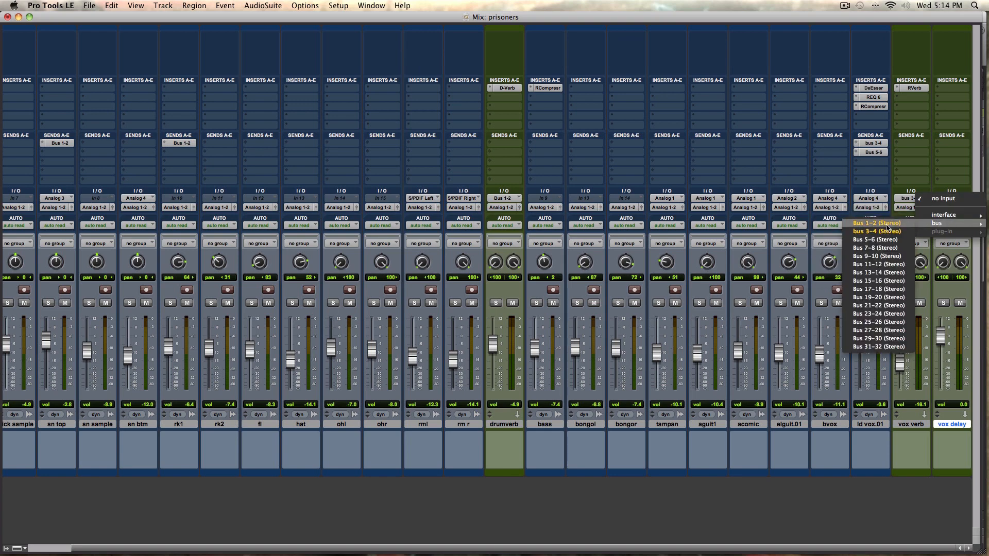
click(879, 240)
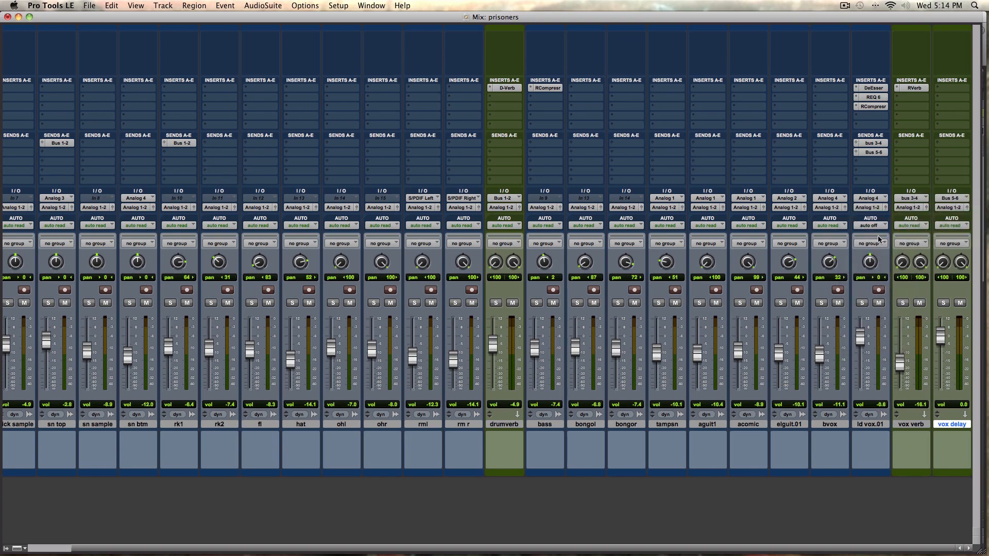
Insert the stereo multichannel H-Delay in vox delay's first insert slot and close its window
click(940, 91)
mouse_move(923, 104)
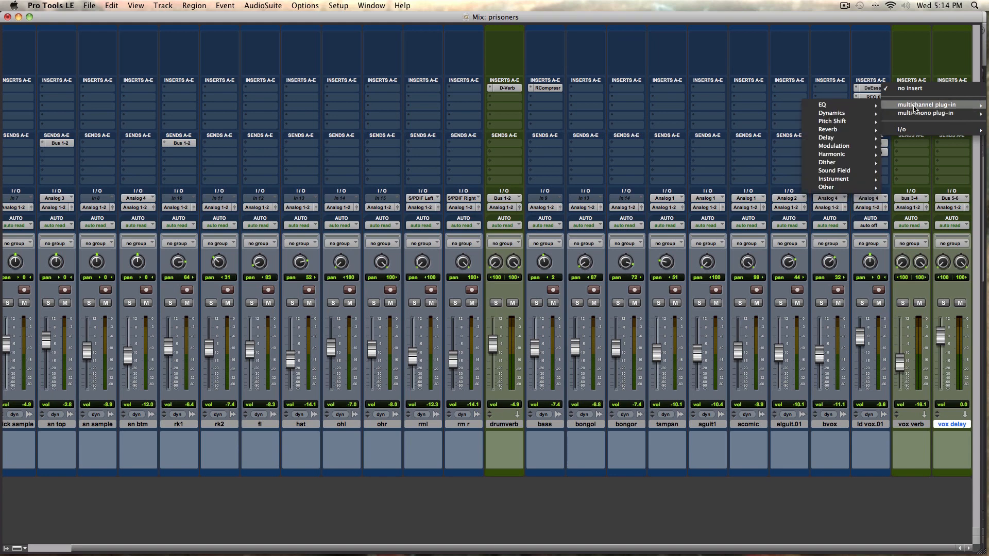
mouse_move(845, 138)
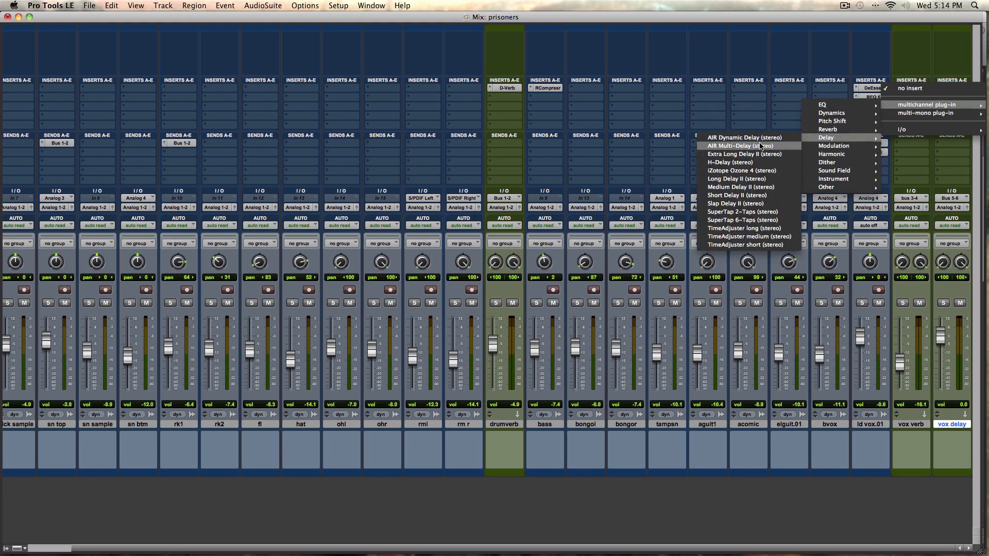
click(746, 162)
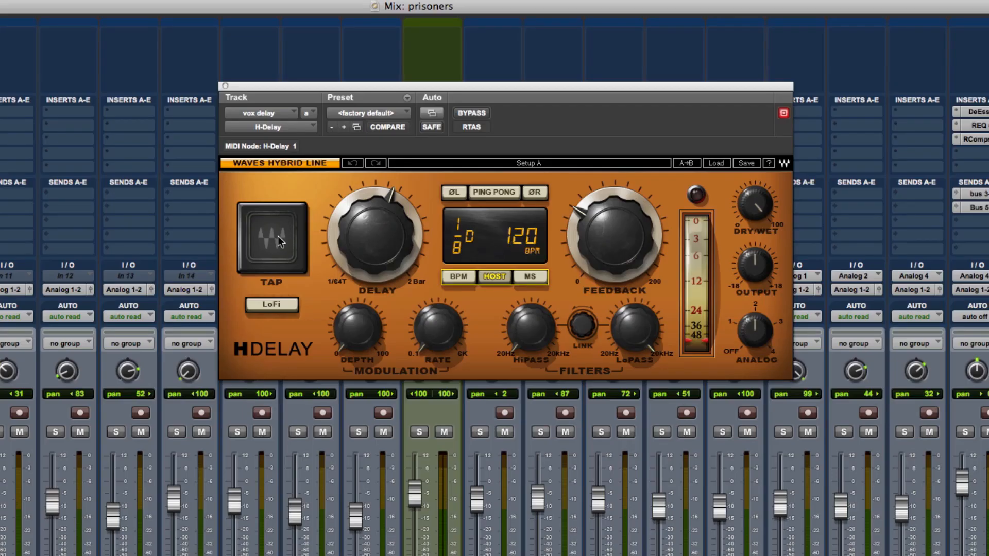
click(226, 86)
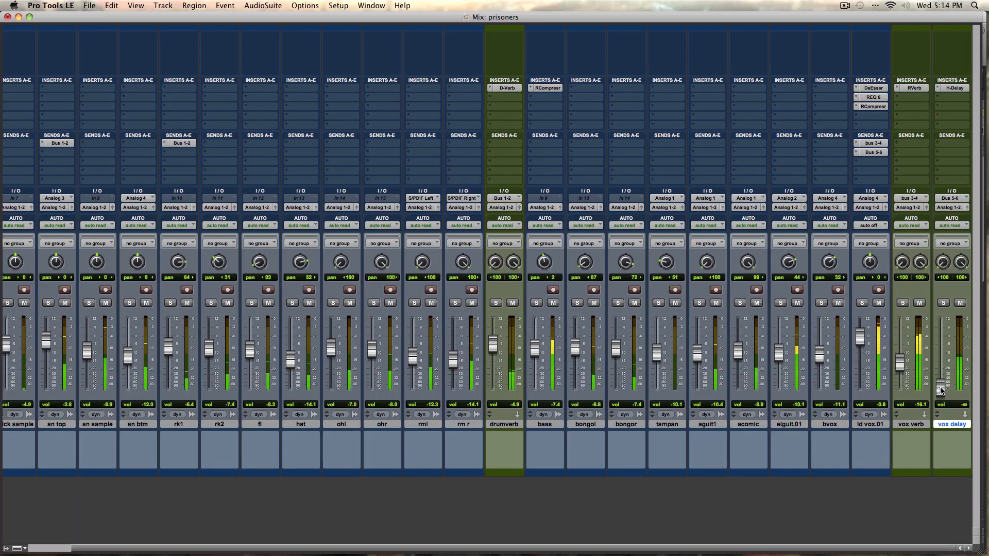
Blend the delay in by raising the vox delay fader to -22.3, and lower the feedback in H-Delay
drag(940, 385, 940, 366)
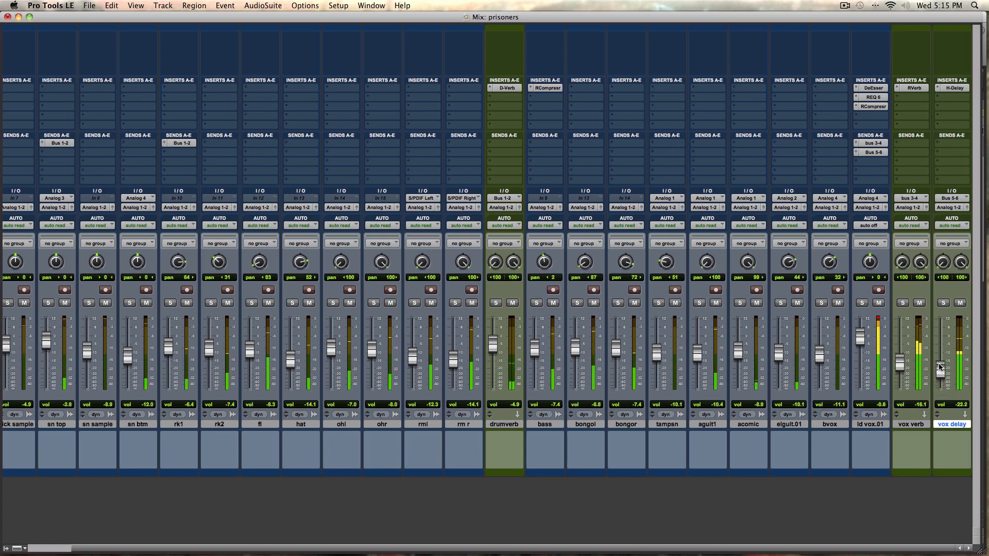
click(952, 88)
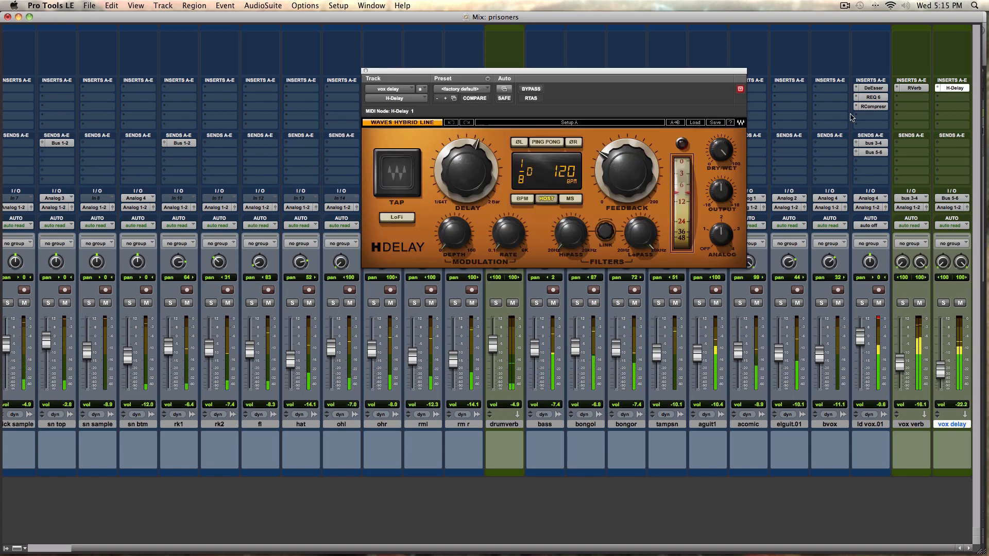
drag(621, 175, 620, 200)
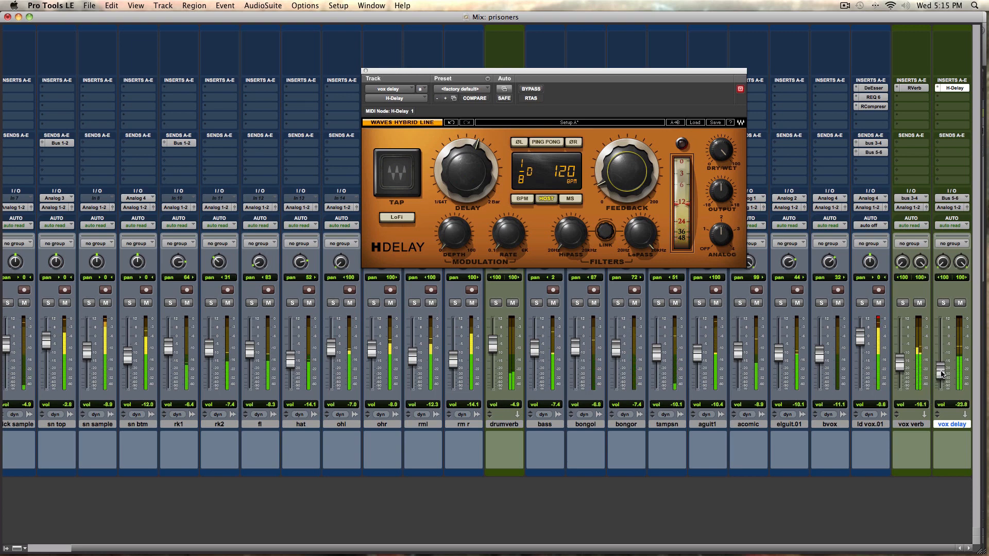
Raise the vox delay fader to -19.9 and compare the mix with vox delay muted and unmuted
drag(940, 374, 942, 370)
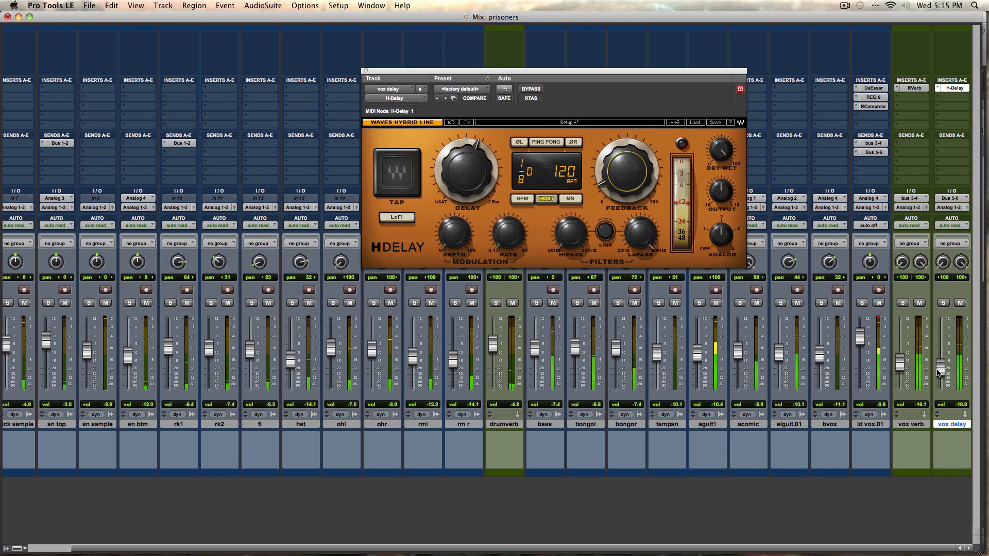
click(960, 304)
click(960, 304)
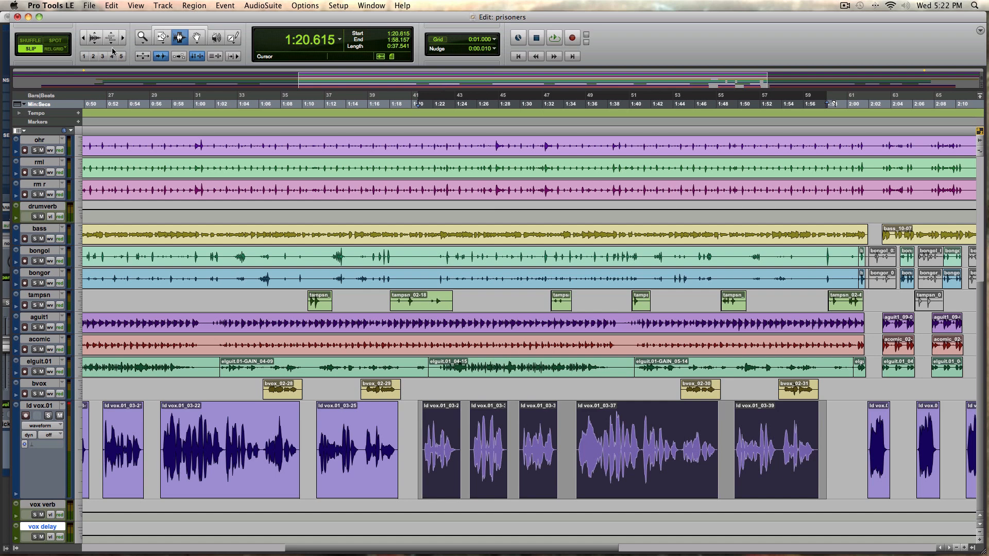
click(83, 39)
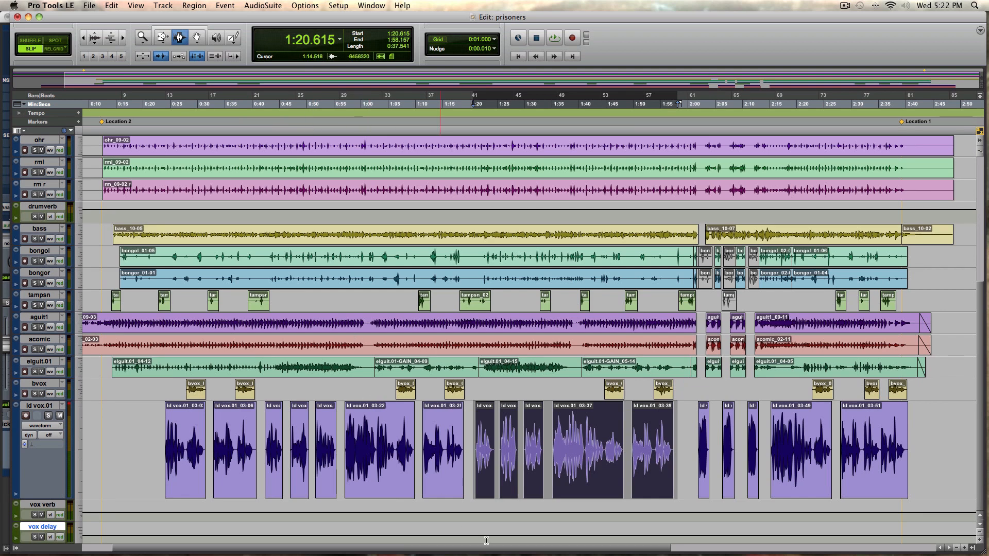
drag(500, 549, 570, 549)
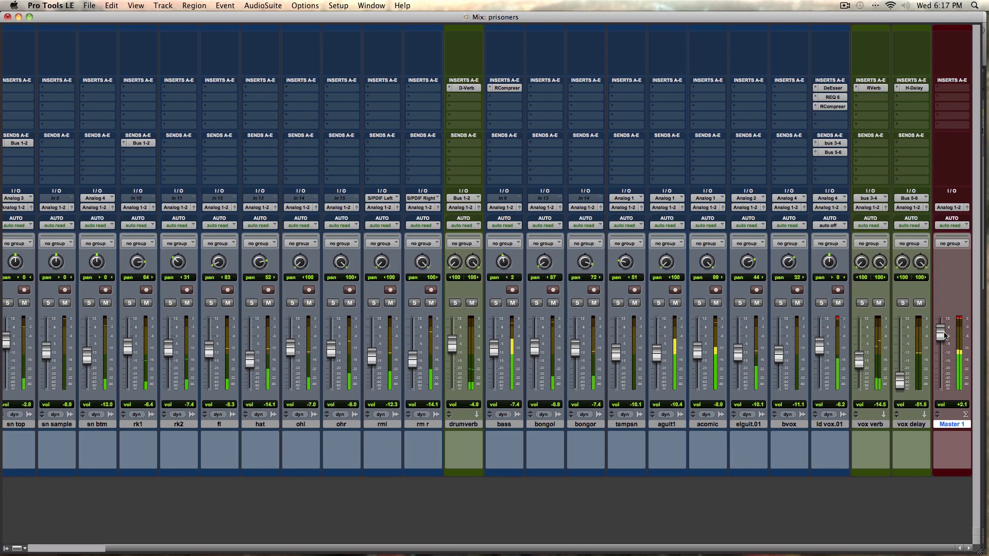
Pull the Master 1 fader down to the bottom of its range during playback to fade out the mix
drag(942, 336, 940, 384)
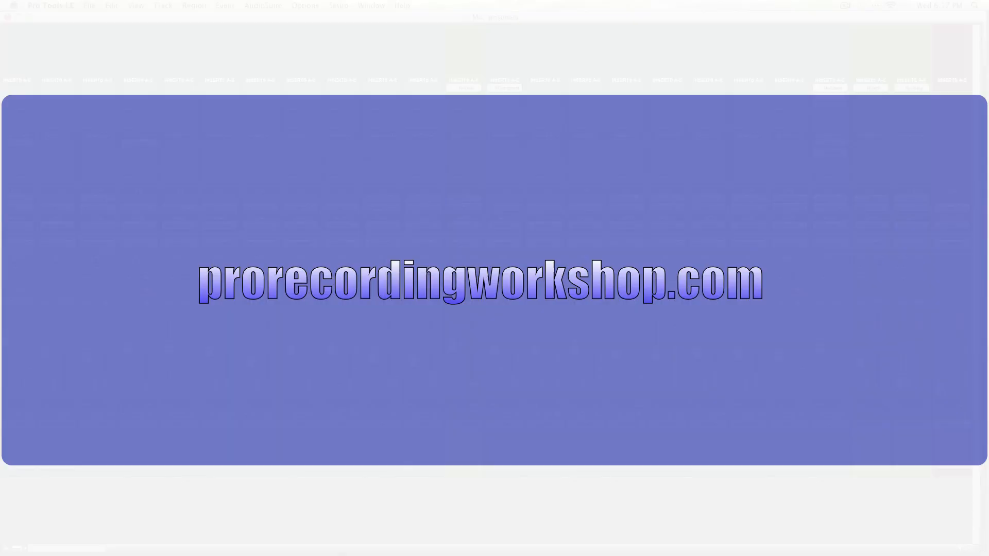